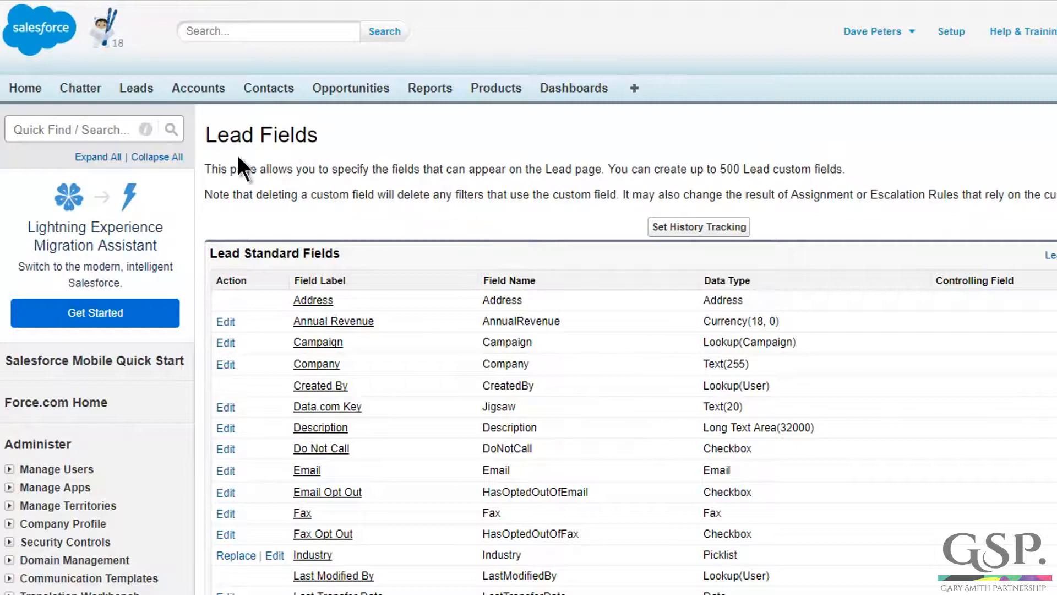
Open the field accessibility overview for the custom lead field Opp From Converted Lead.
scroll(401, 180, "down", 15)
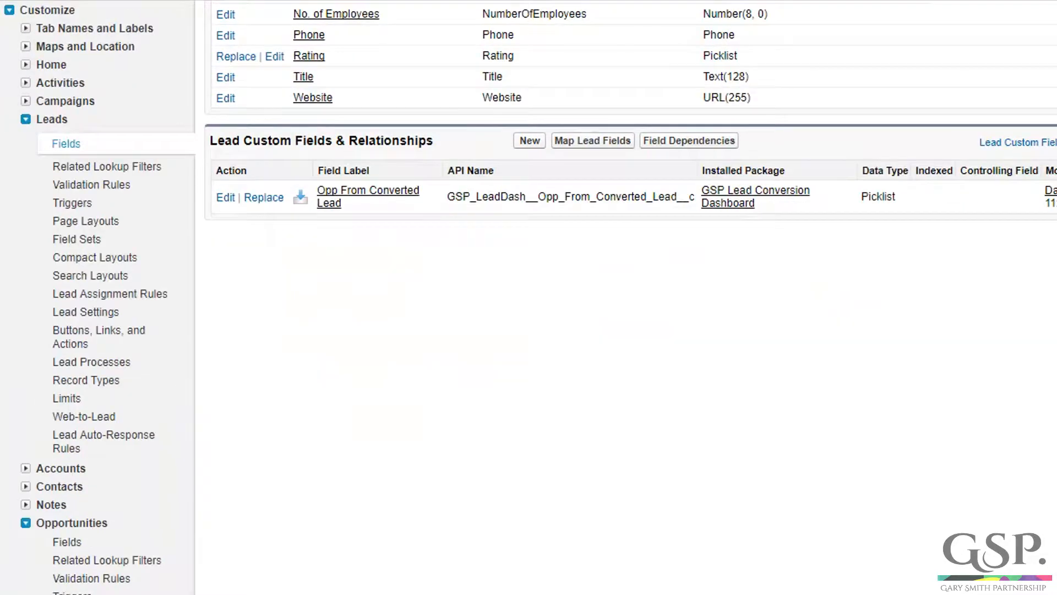
scroll(377, 357, "up", 8)
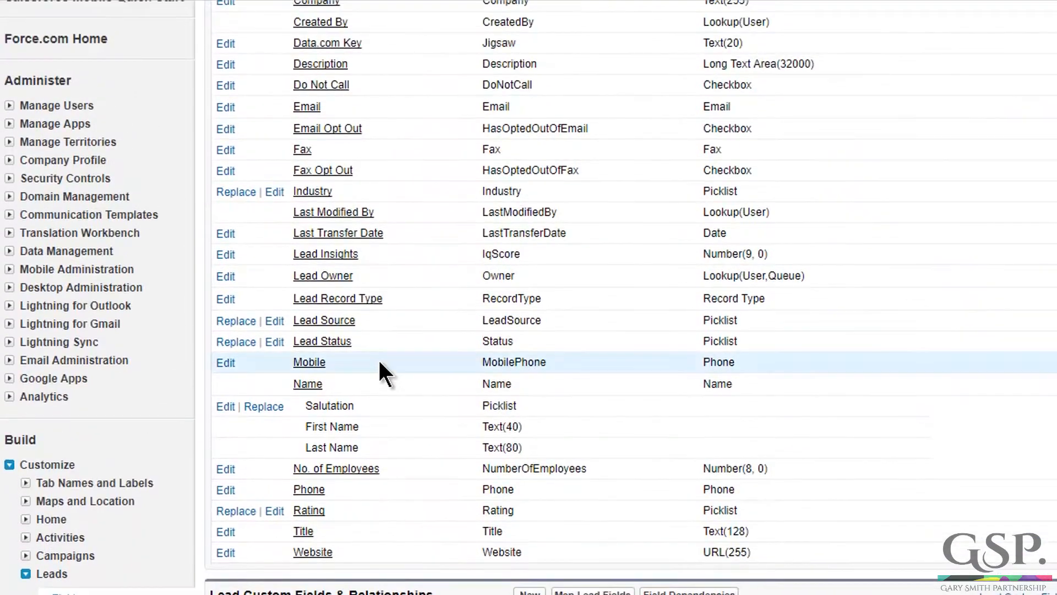
scroll(377, 358, "down", 3)
scroll(380, 362, "down", 3)
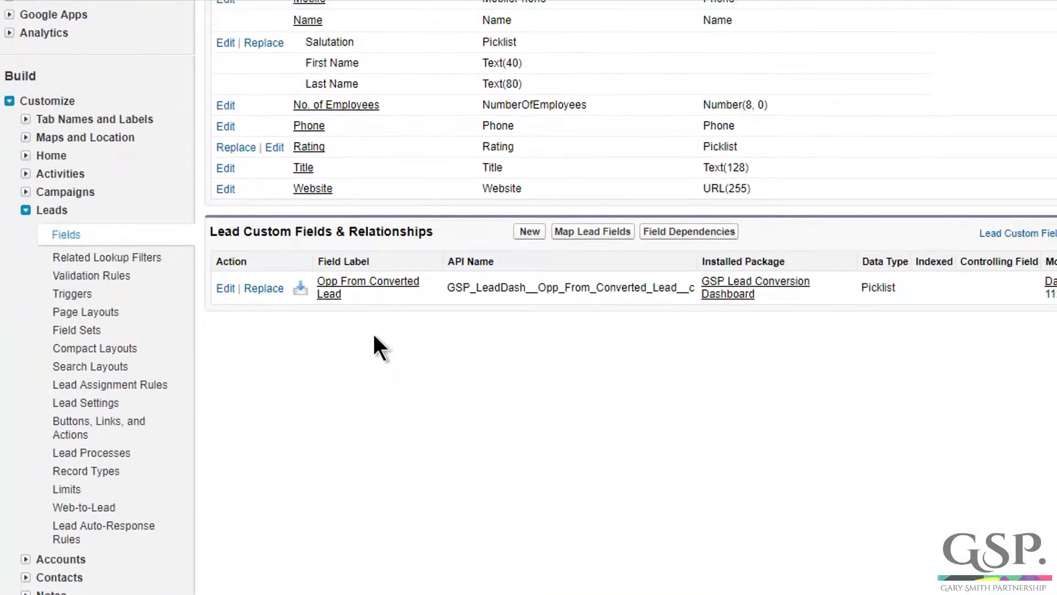
left_click(362, 281)
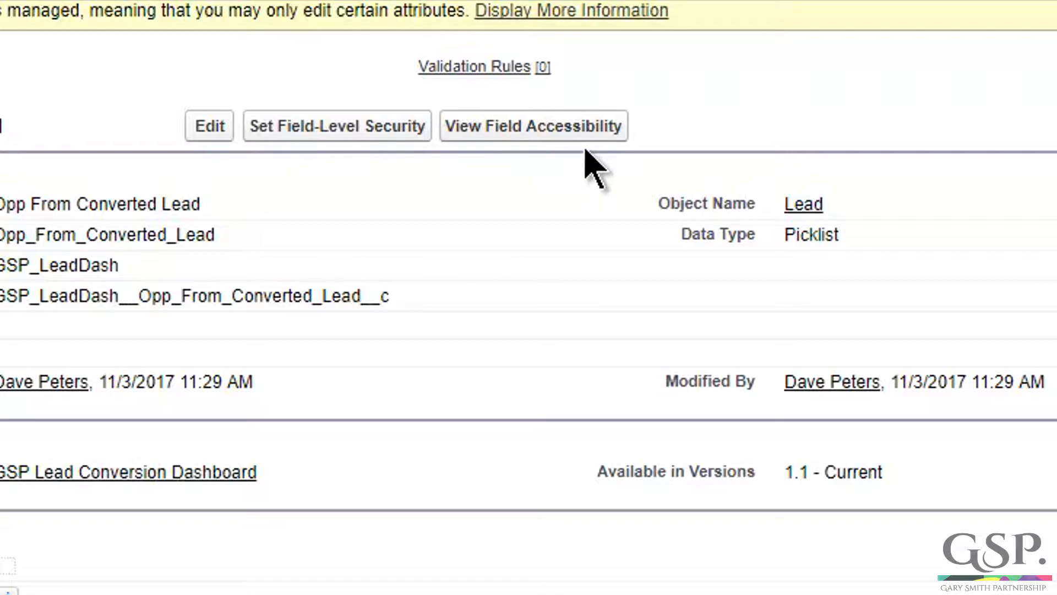
left_click(531, 125)
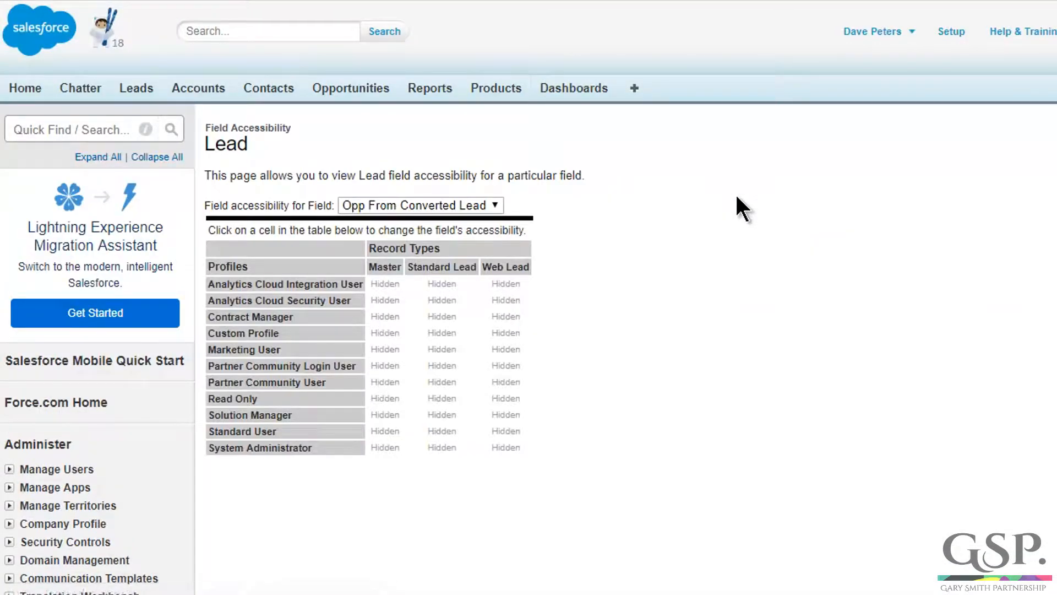
Make Opp From Converted Lead visible on the Lead Layout via the System Administrator profile's Master record type and save the access settings.
scroll(737, 197, "down", 2)
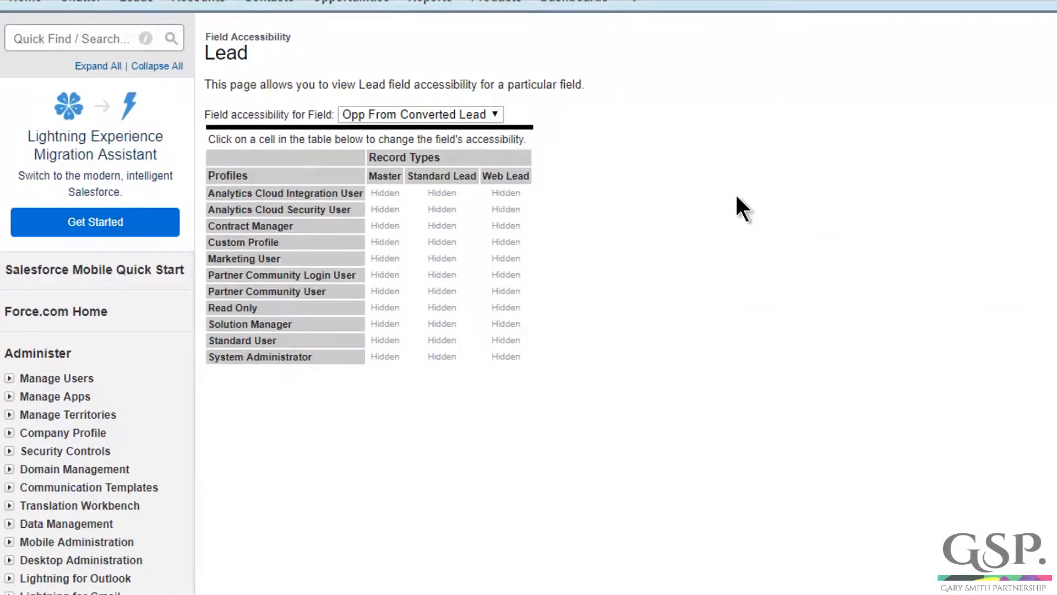
mouse_move(383, 366)
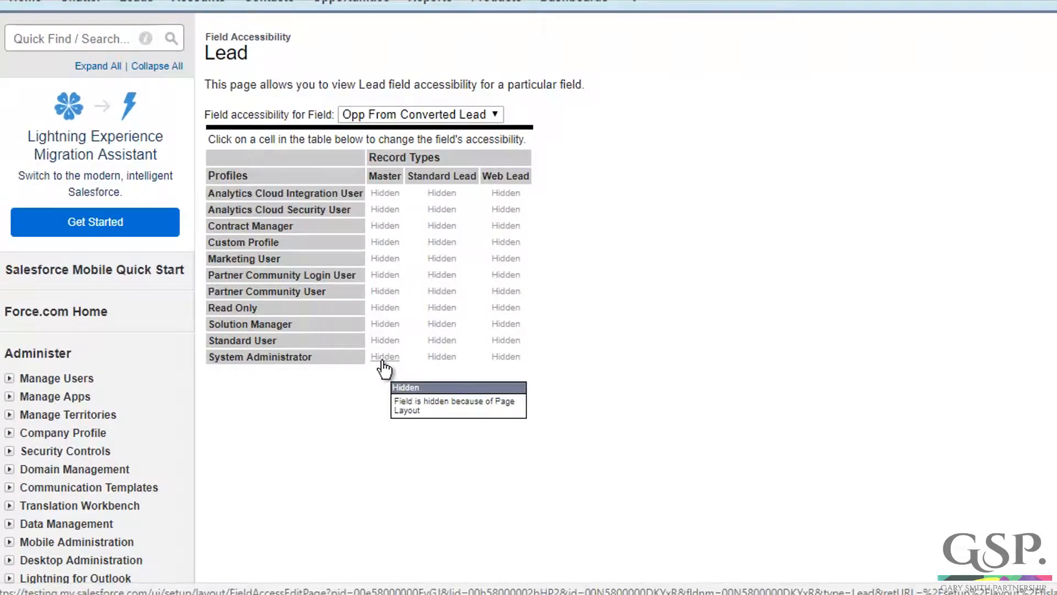
left_click(383, 360)
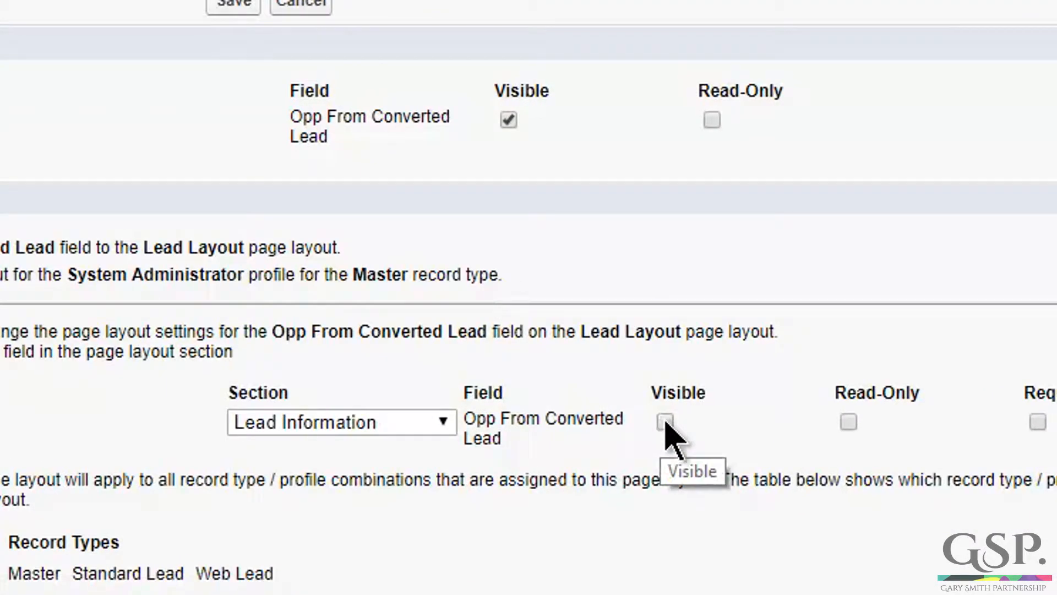
left_click(665, 421)
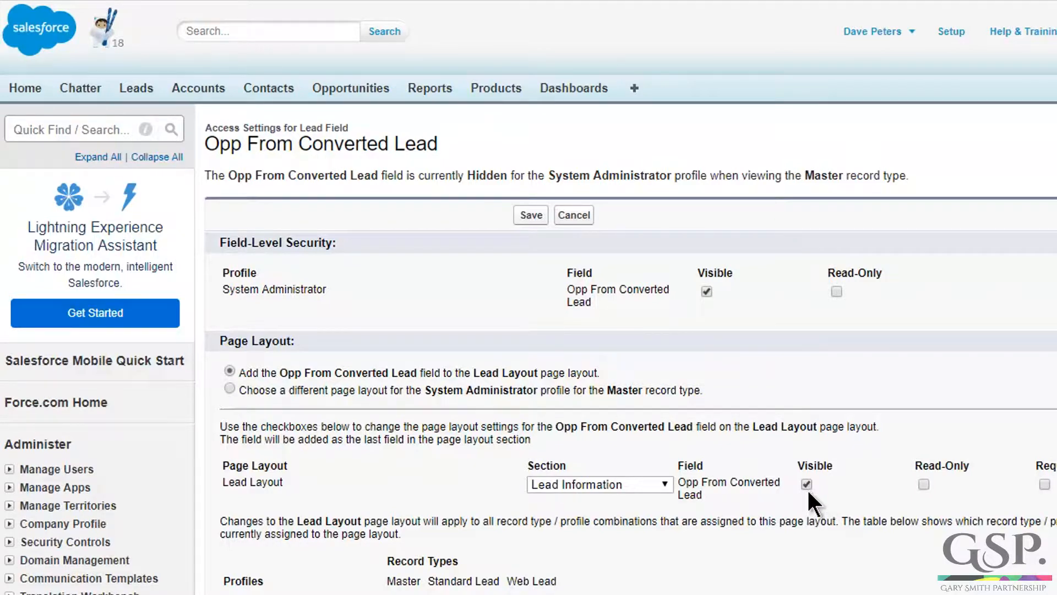
left_click(531, 215)
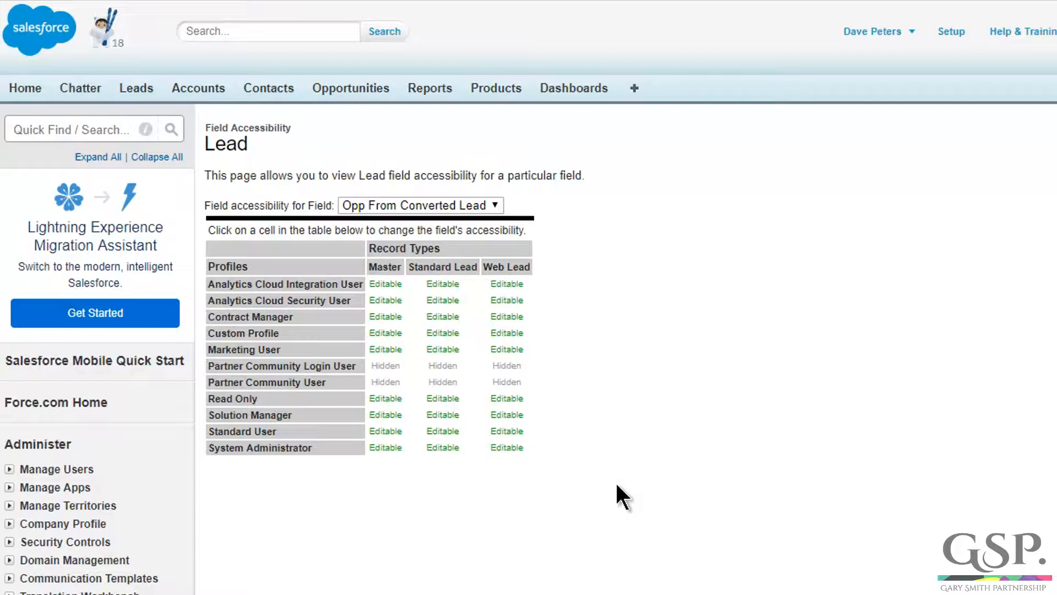
Open the Opp From Converted Lead picklist for editing in the Standard Lead record type.
scroll(615, 481, "down", 10)
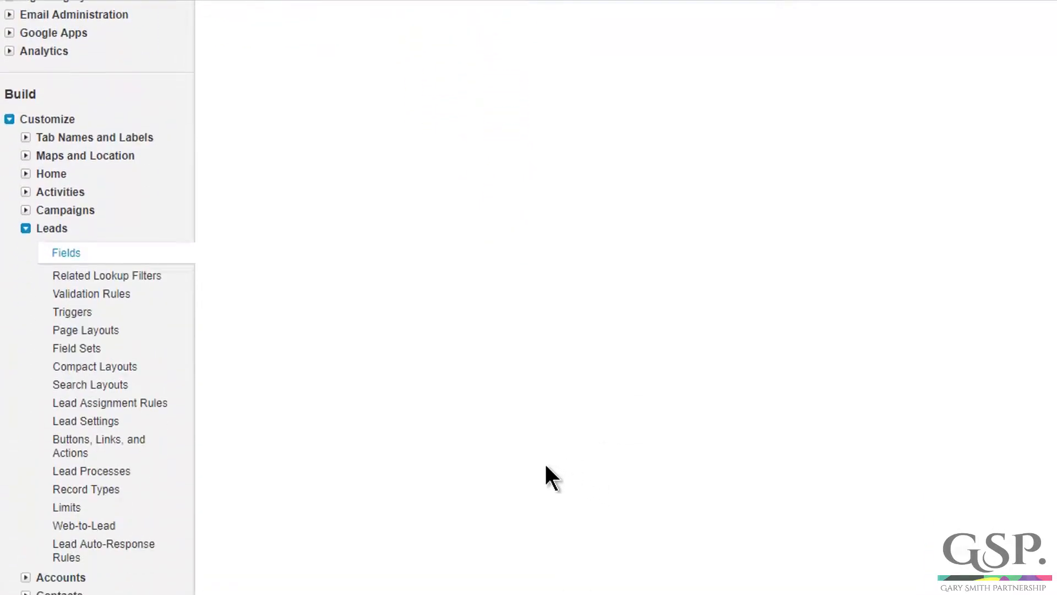
scroll(545, 466, "down", 1)
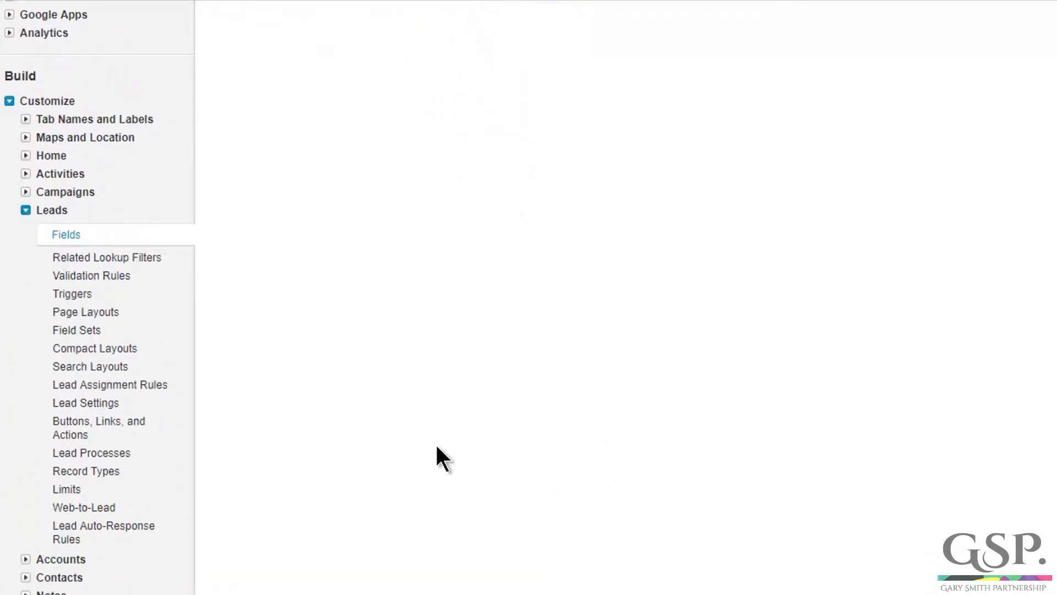
left_click(91, 469)
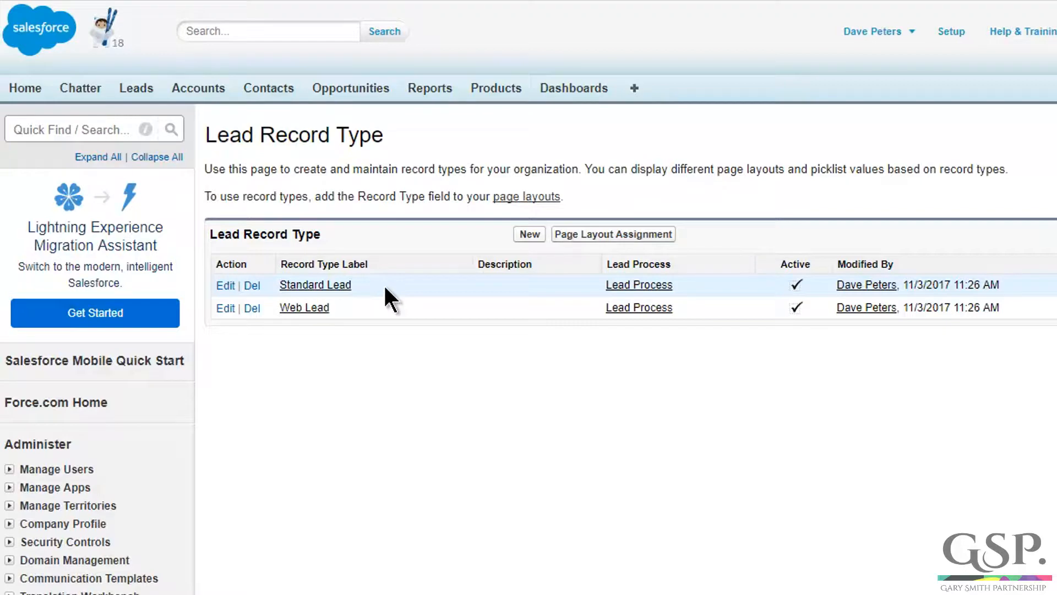
left_click(311, 286)
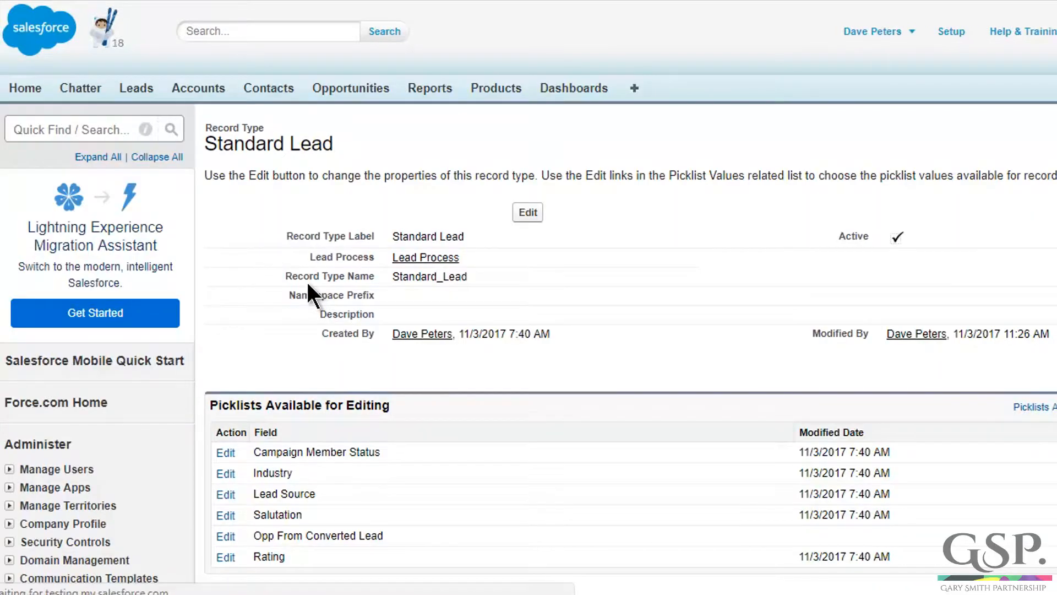
scroll(306, 279, "down", 1)
scroll(306, 280, "down", 2)
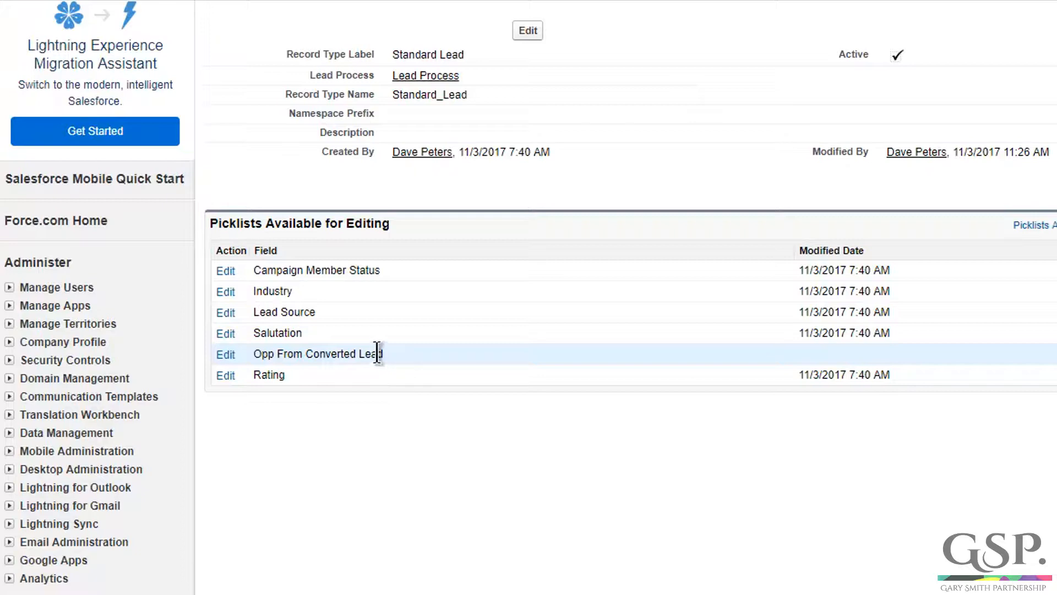
left_click(224, 354)
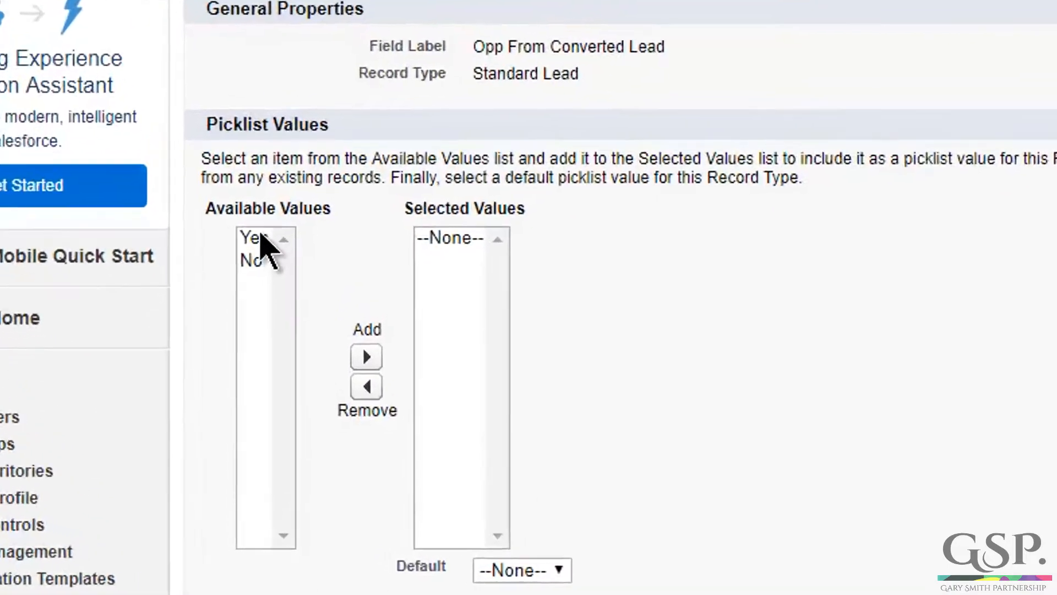
Add Yes and No to the Standard Lead picklist's selected values, set the default to Yes and save.
left_click(246, 351)
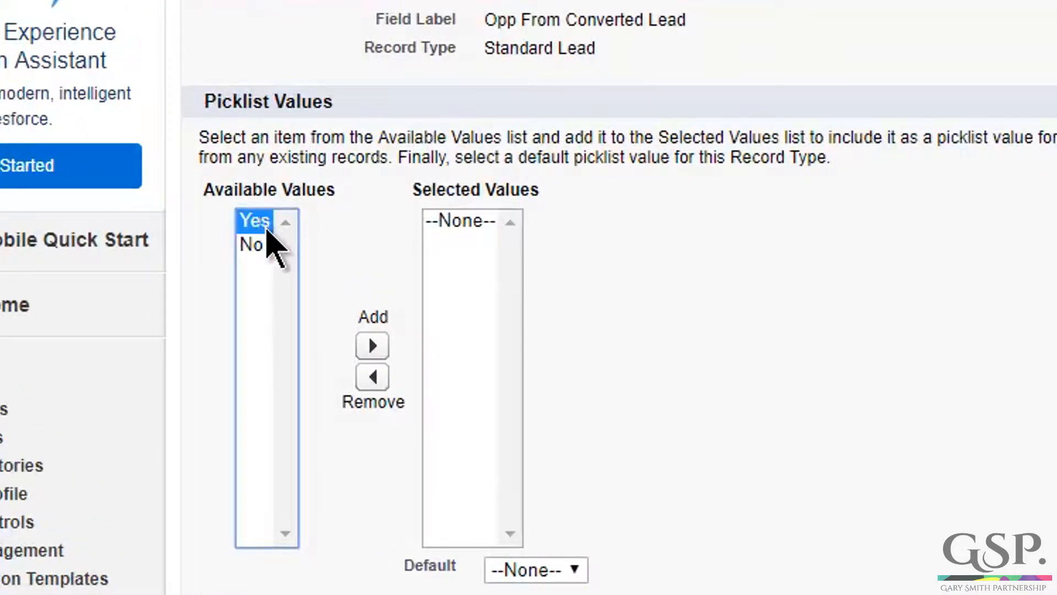
left_click(263, 243, "shift")
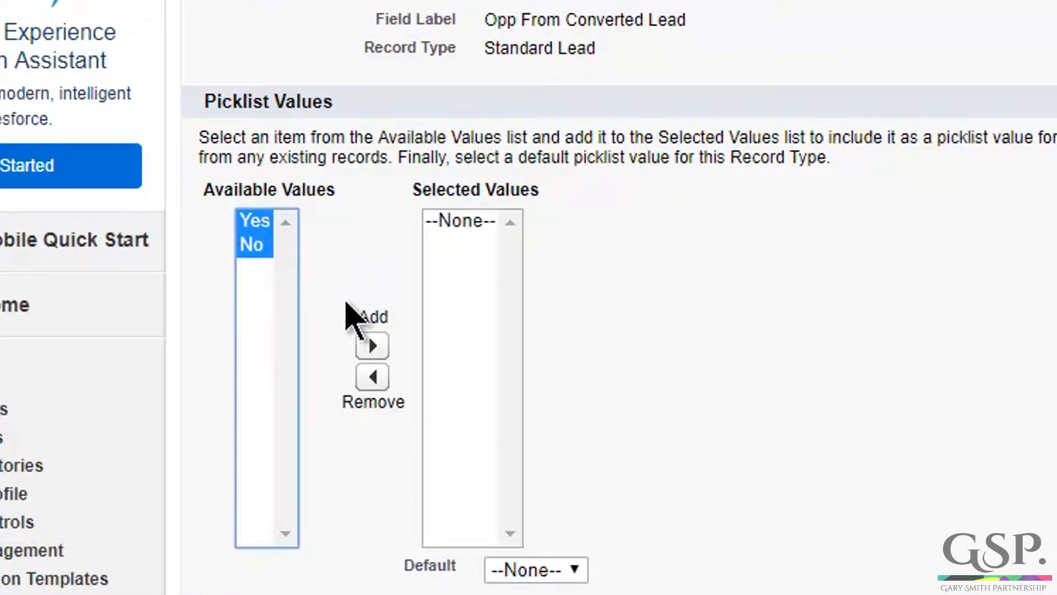
left_click(372, 345)
scroll(672, 277, "down", 3)
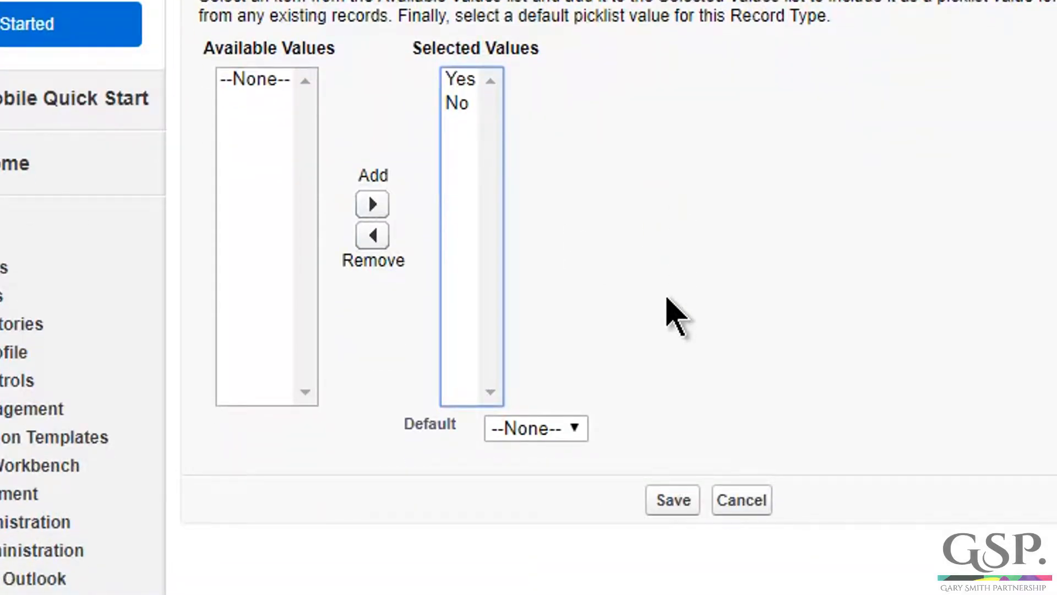
left_click(545, 428)
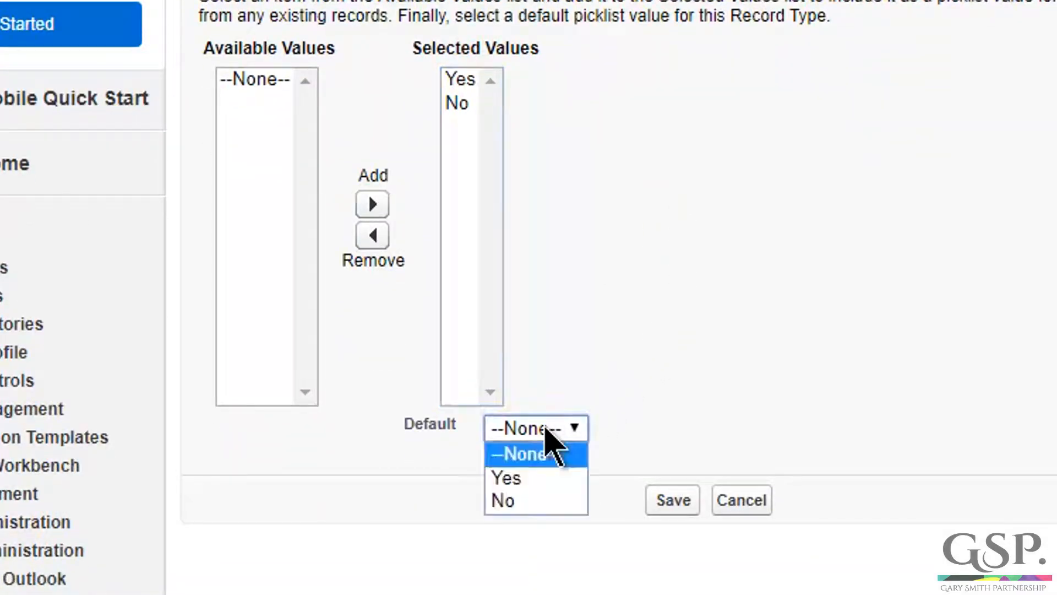
left_click(542, 479)
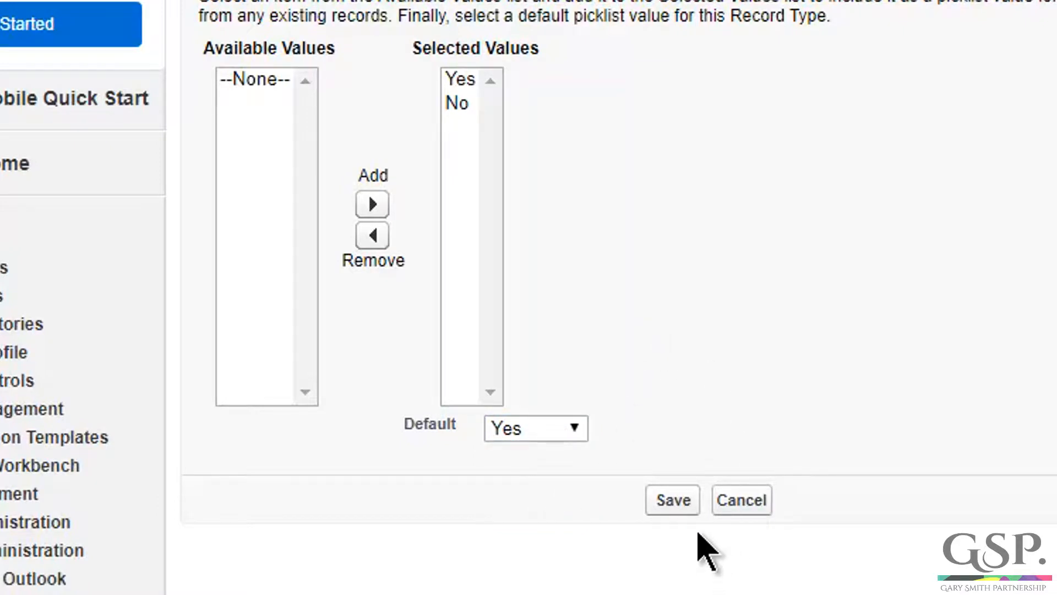
left_click(676, 501)
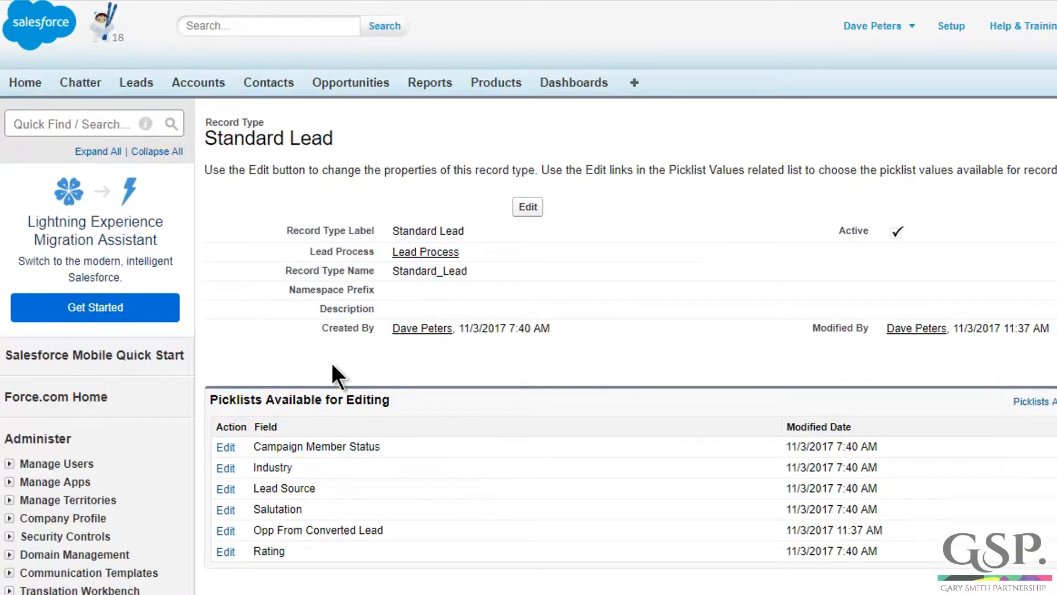
Open the Opp From Converted Lead picklist for editing in the Web Lead record type.
scroll(332, 374, "down", 10)
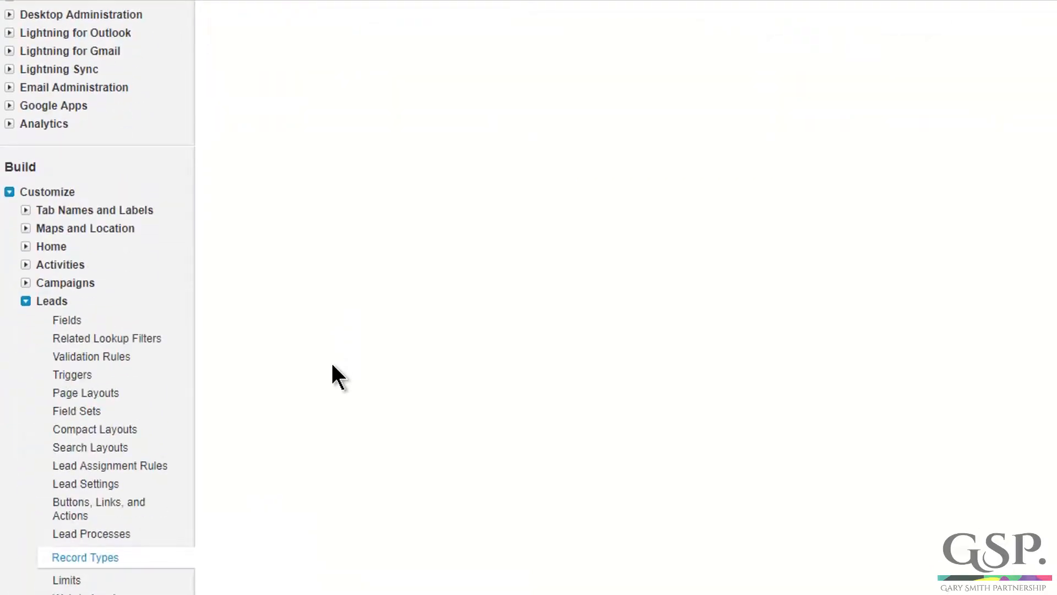
left_click(108, 558)
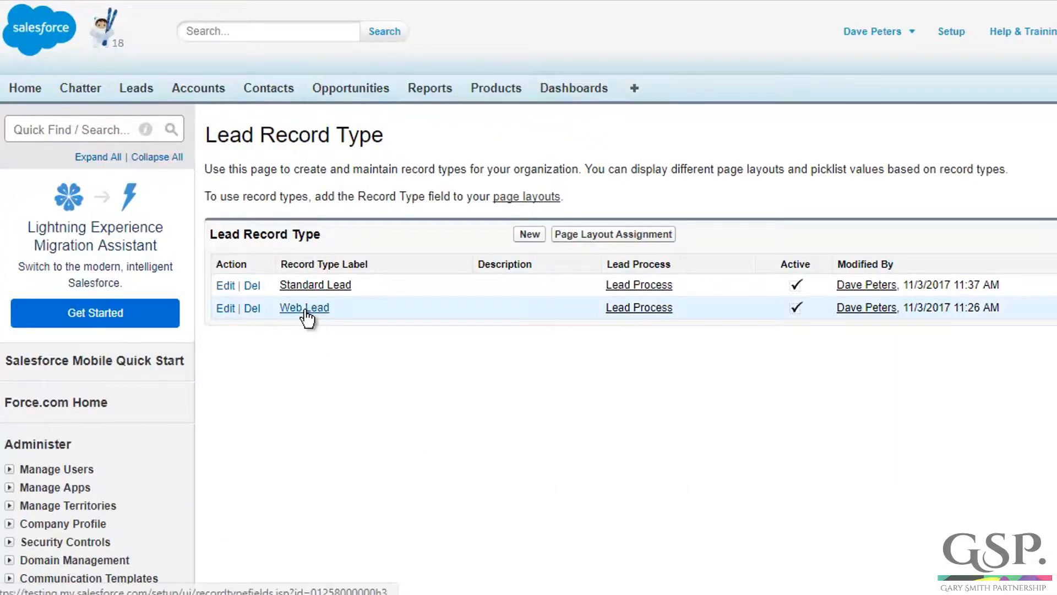
left_click(305, 312)
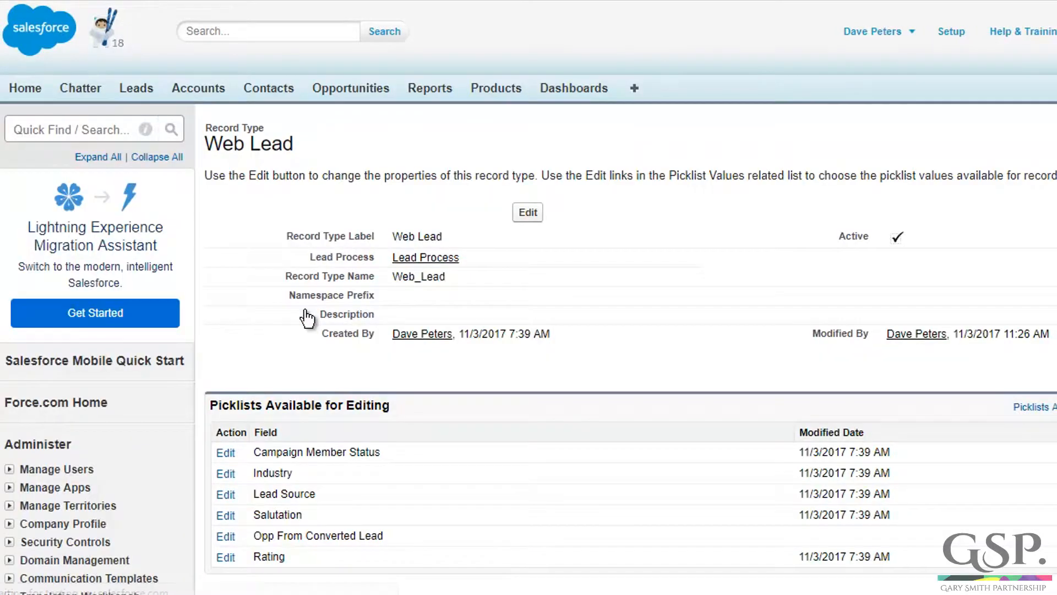
scroll(303, 308, "down", 5)
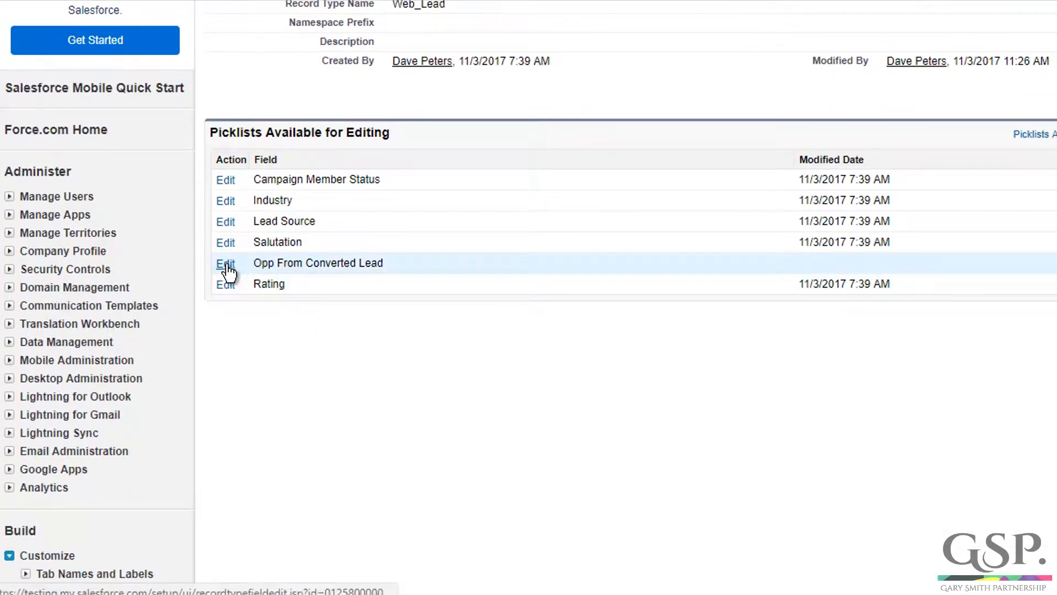
left_click(226, 264)
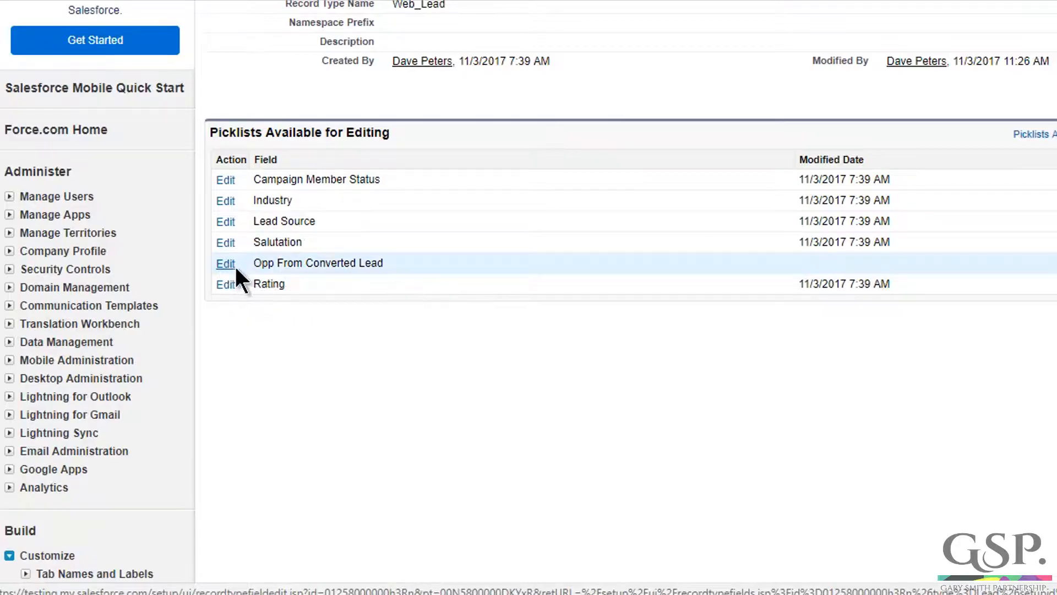
Add Yes and No to the Web Lead picklist's selected values, set the default to Yes and save.
left_click(252, 348)
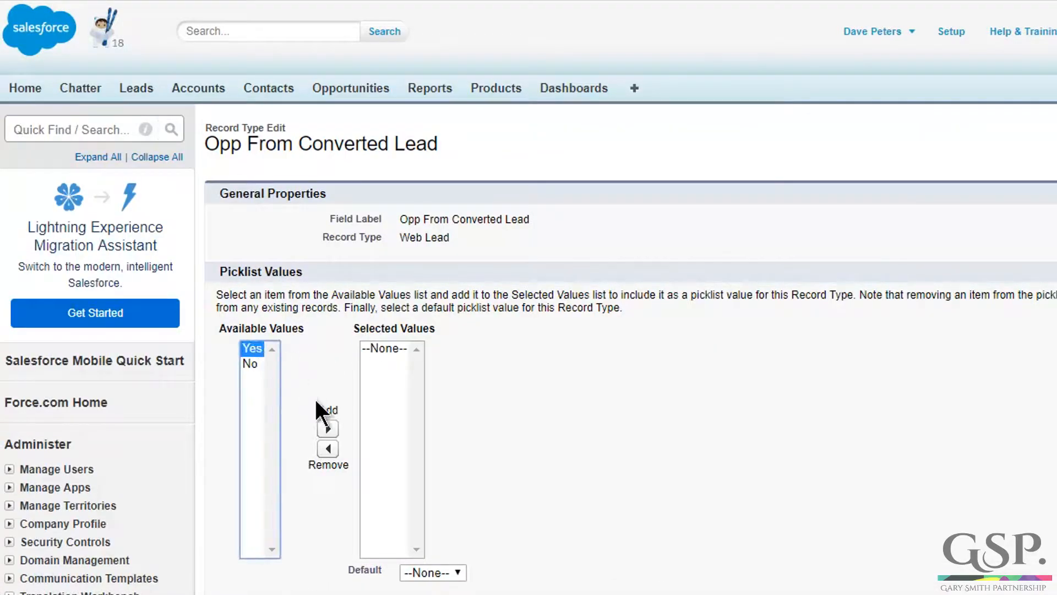
left_click(327, 428)
left_click(253, 348)
left_click(328, 428)
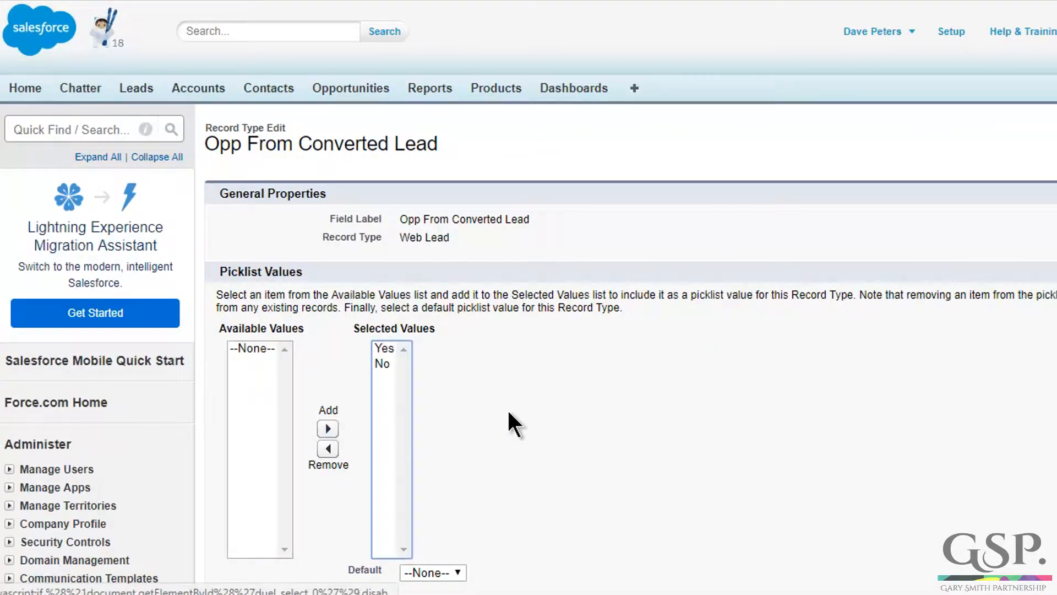
scroll(512, 410, "down", 3)
left_click(435, 390)
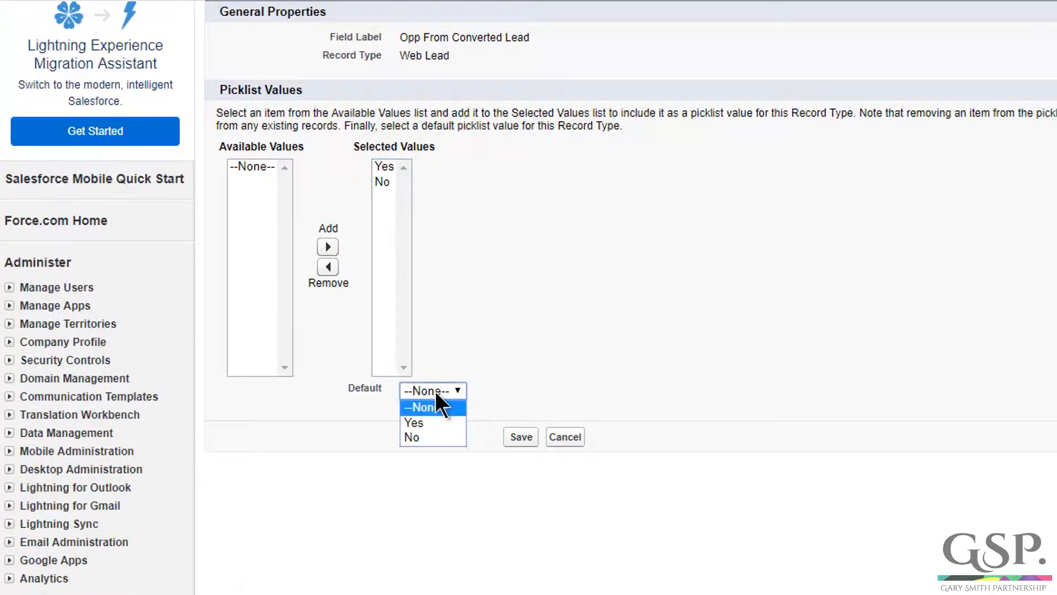
left_click(441, 424)
left_click(519, 437)
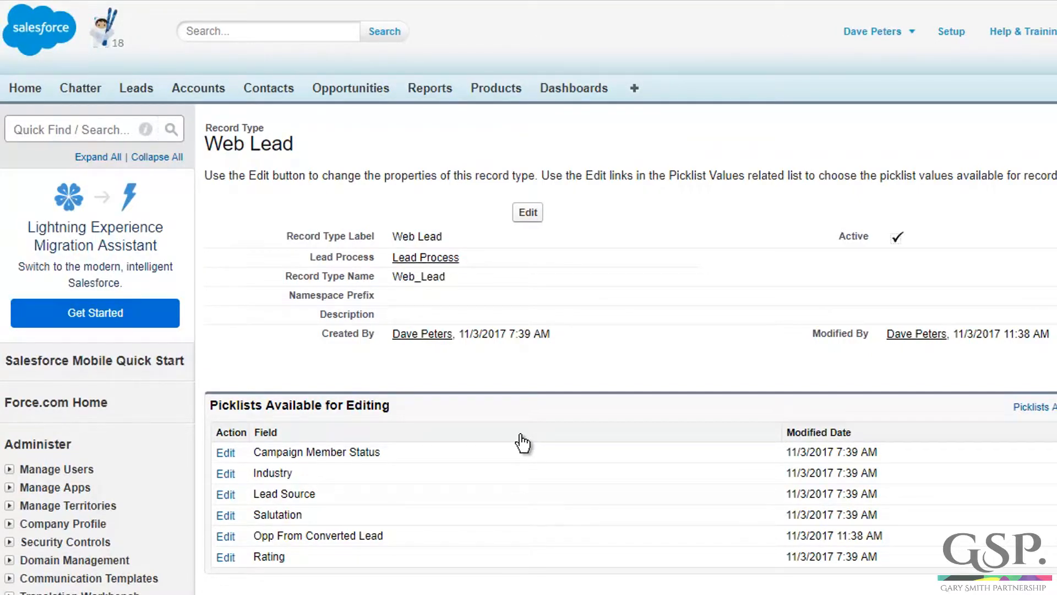
Return to the Lead fields list and open the lead conversion field mapping for the custom fields.
scroll(523, 442, "down", 12)
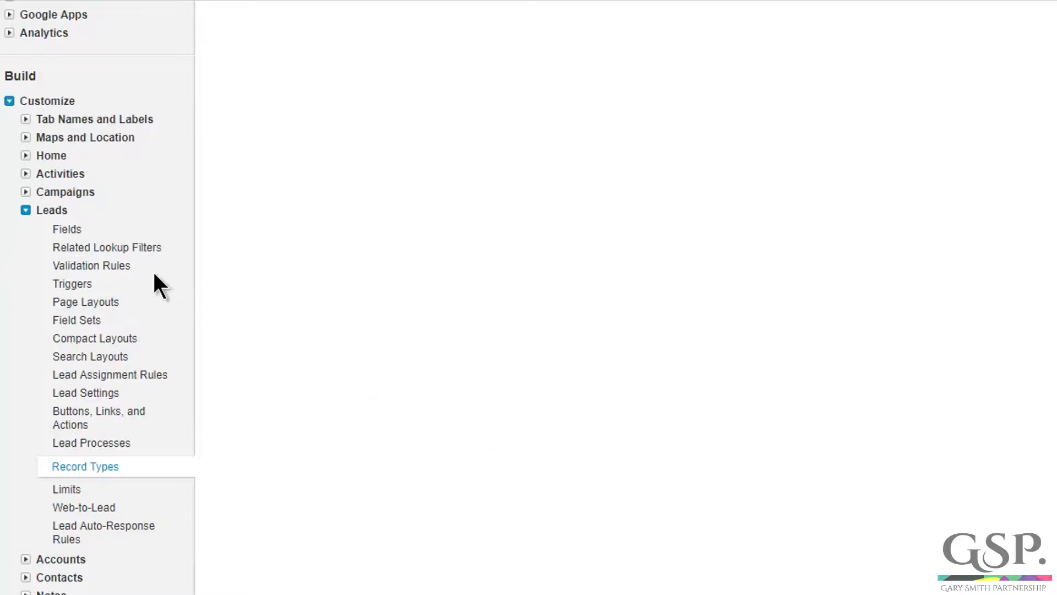
left_click(65, 227)
scroll(410, 309, "down", 3)
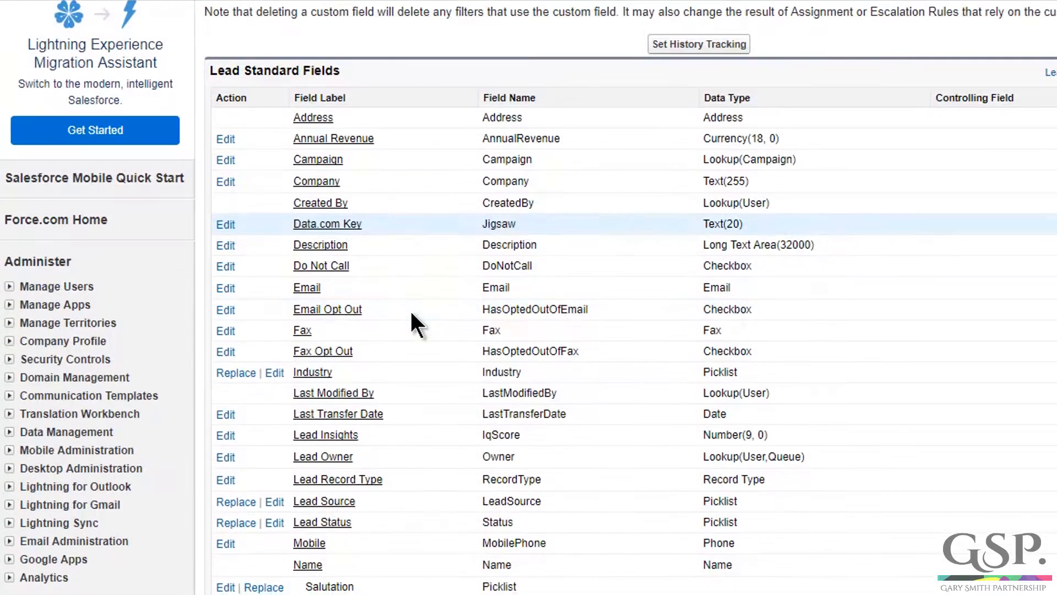
scroll(410, 309, "down", 8)
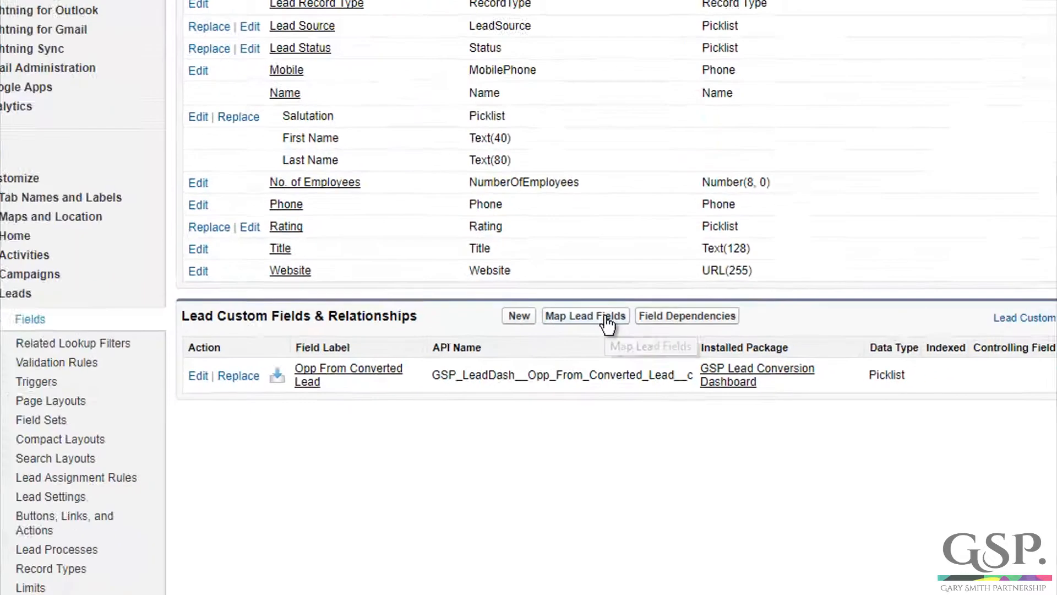
left_click(566, 277)
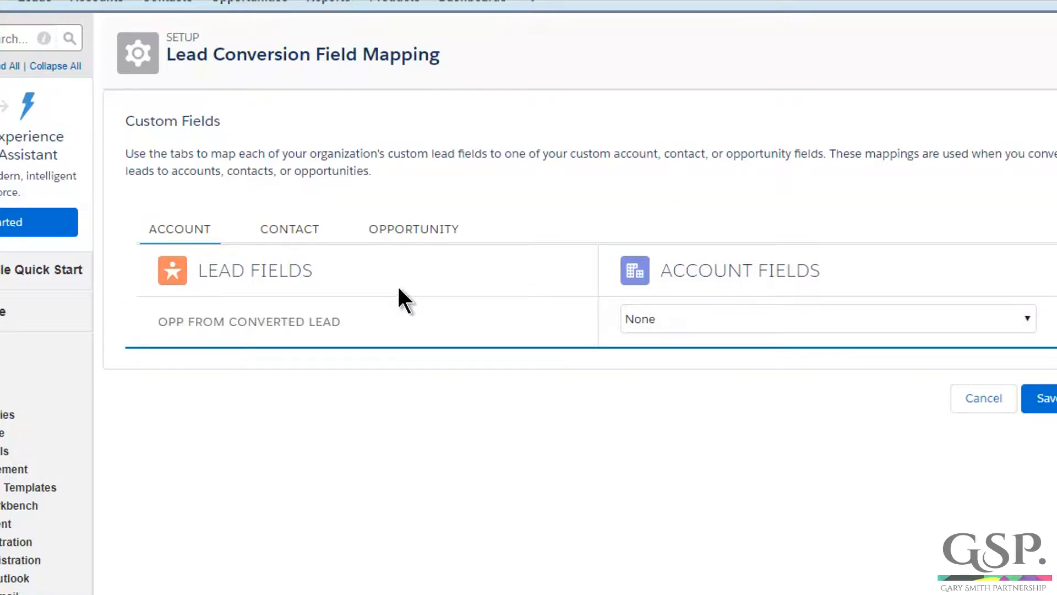
Map the lead field Opp From Converted Lead to the opportunity field From Converted Lead and save the mapping.
left_click(397, 234)
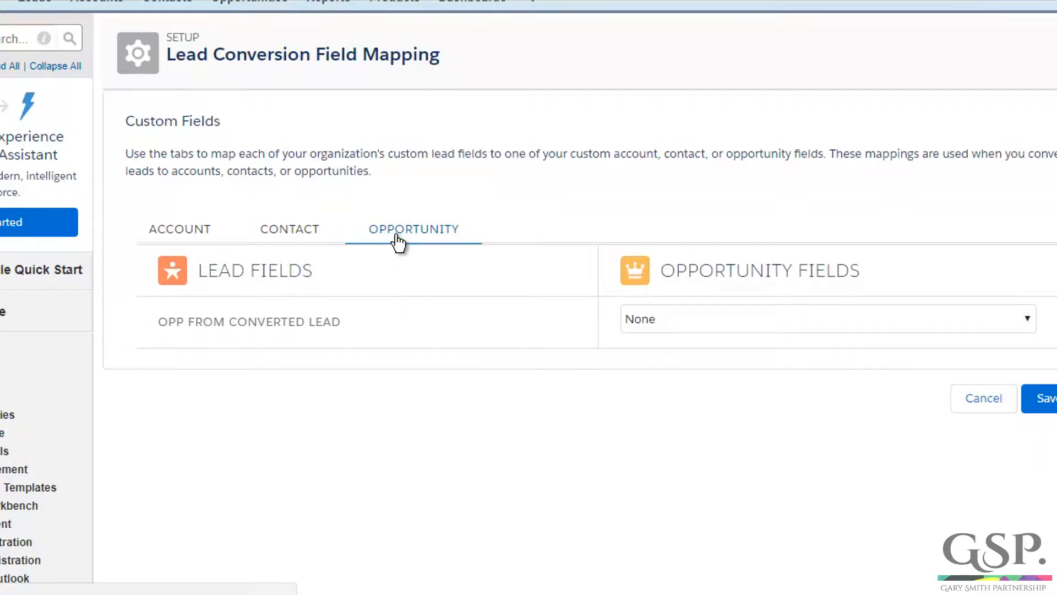
left_click(659, 323)
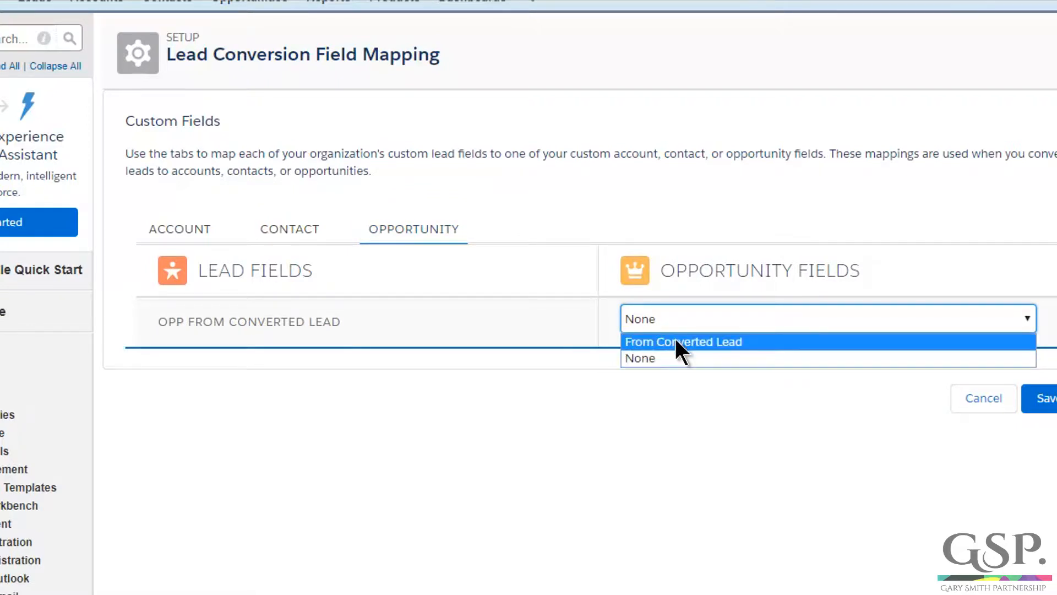
left_click(675, 341)
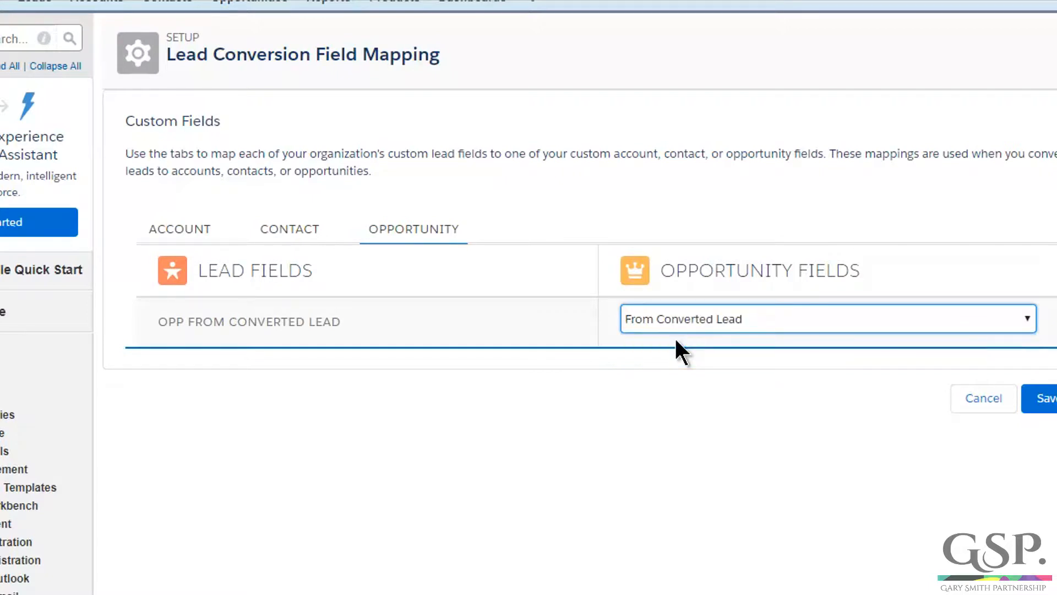
left_click(1050, 408)
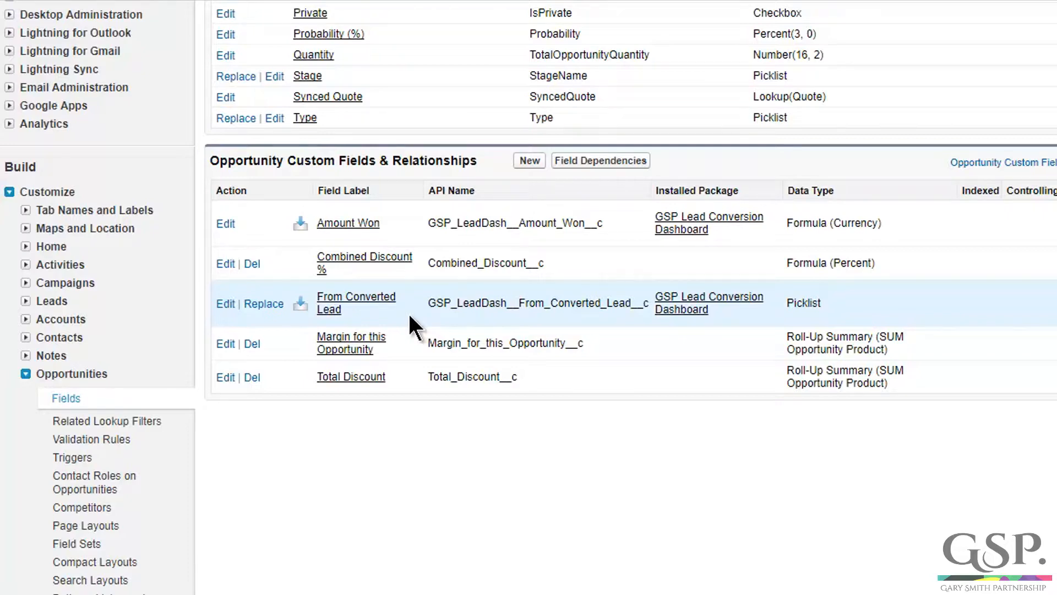
Open the From Converted Lead picklist for editing in the Hardware opportunity record type.
scroll(416, 328, "down", 3)
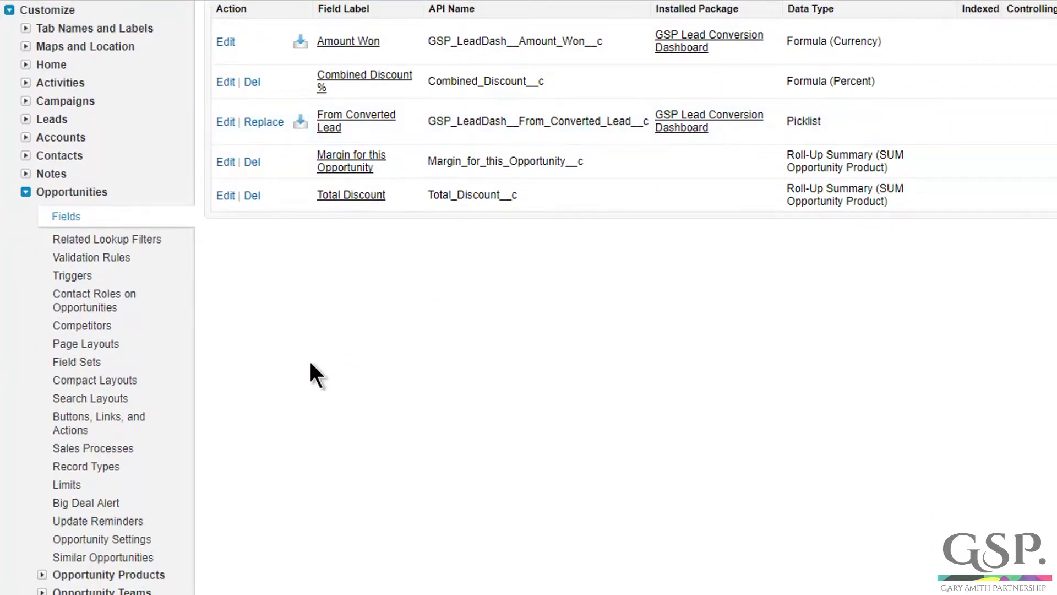
left_click(93, 467)
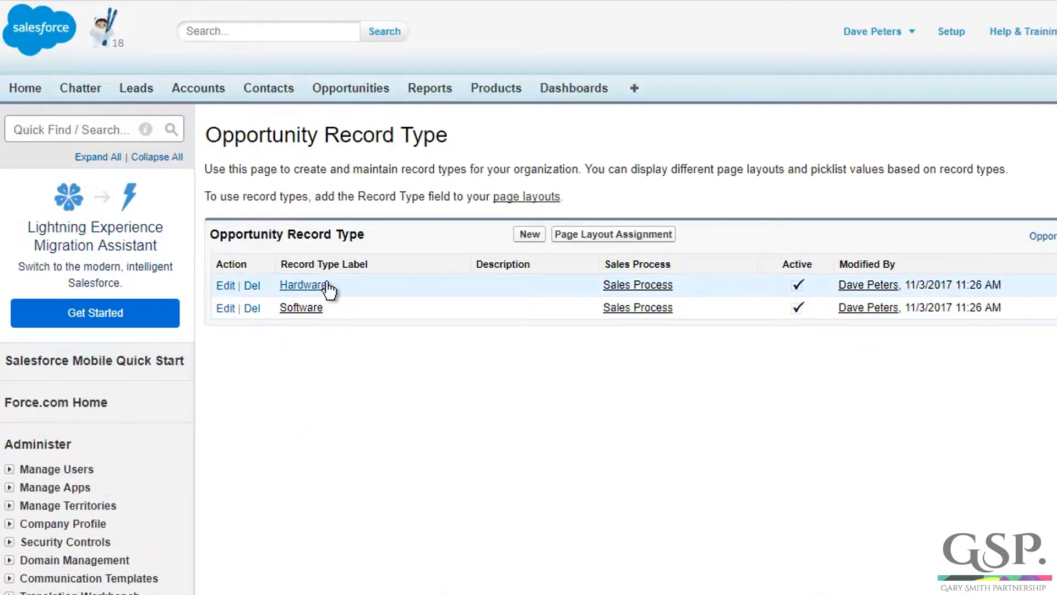
left_click(316, 295)
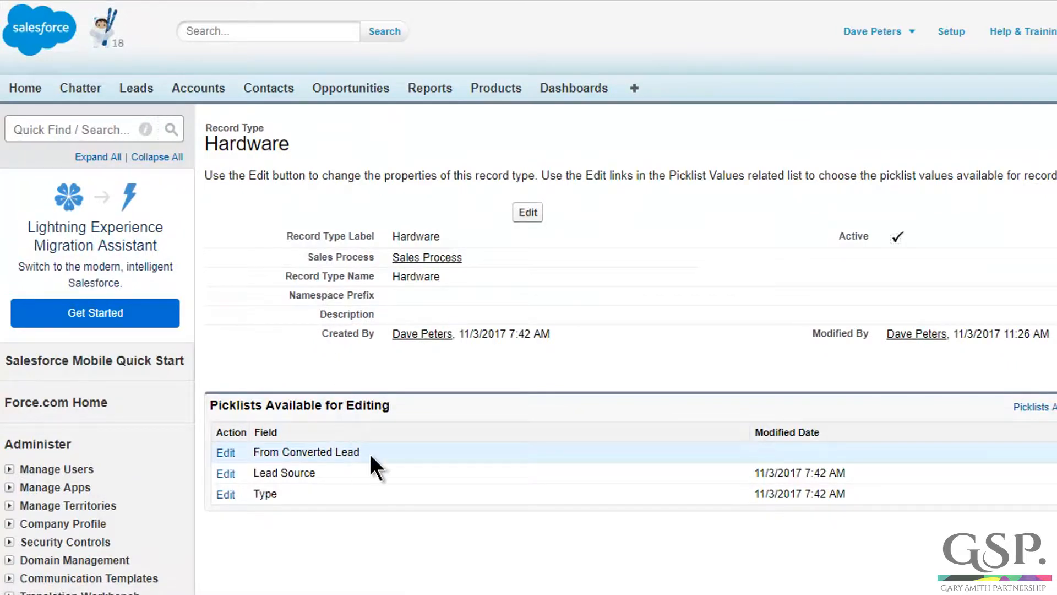
left_click(226, 454)
Add Yes and No to the Hardware picklist's selected values, set the default to No and save.
left_click(252, 349)
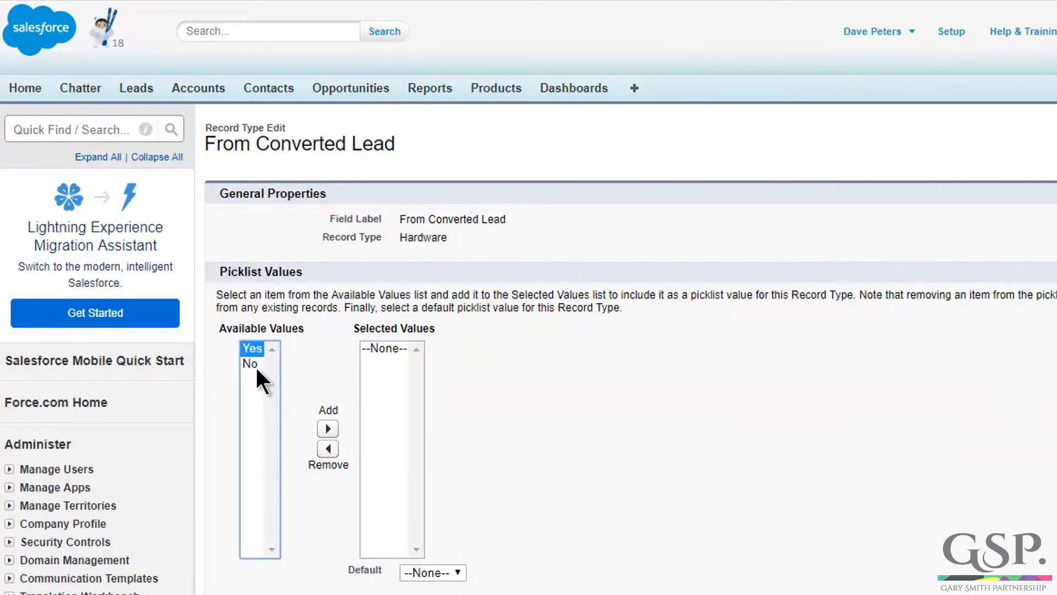
left_click(250, 364, "shift")
left_click(328, 428)
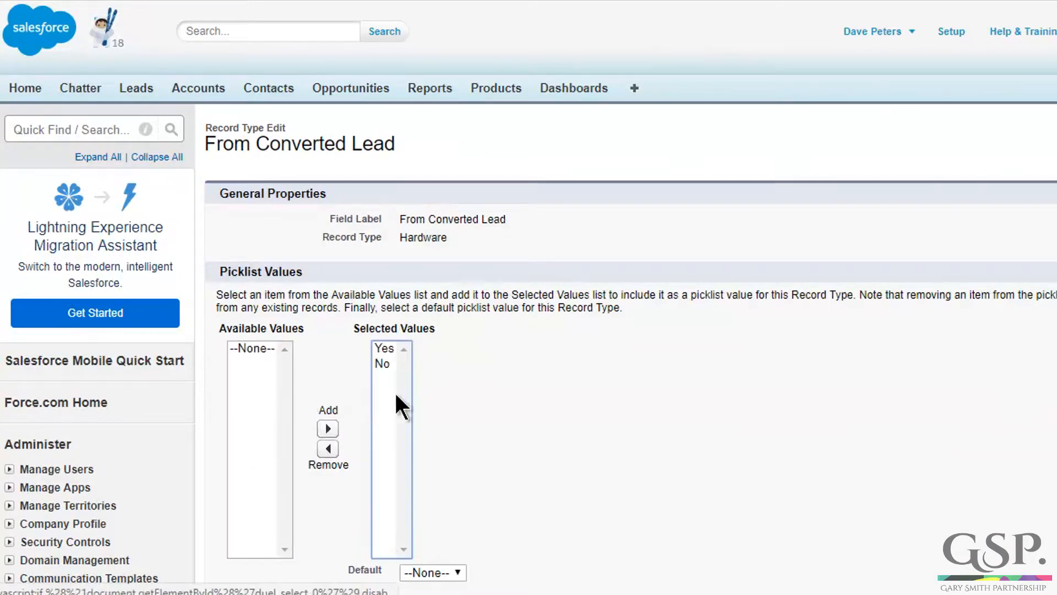
scroll(525, 366, "down", 2)
scroll(525, 356, "down", 1)
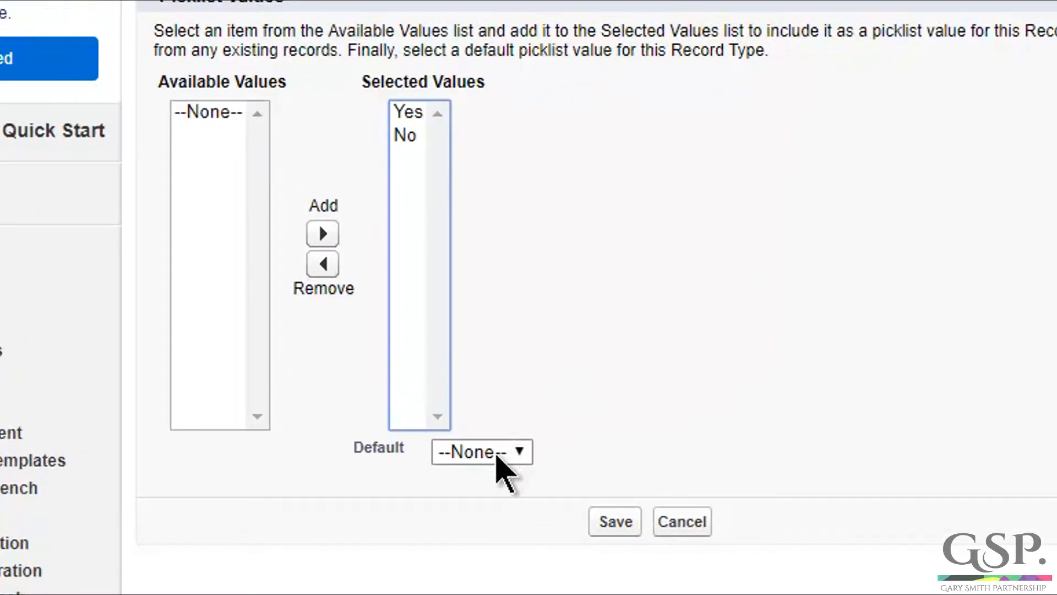
left_click(498, 457)
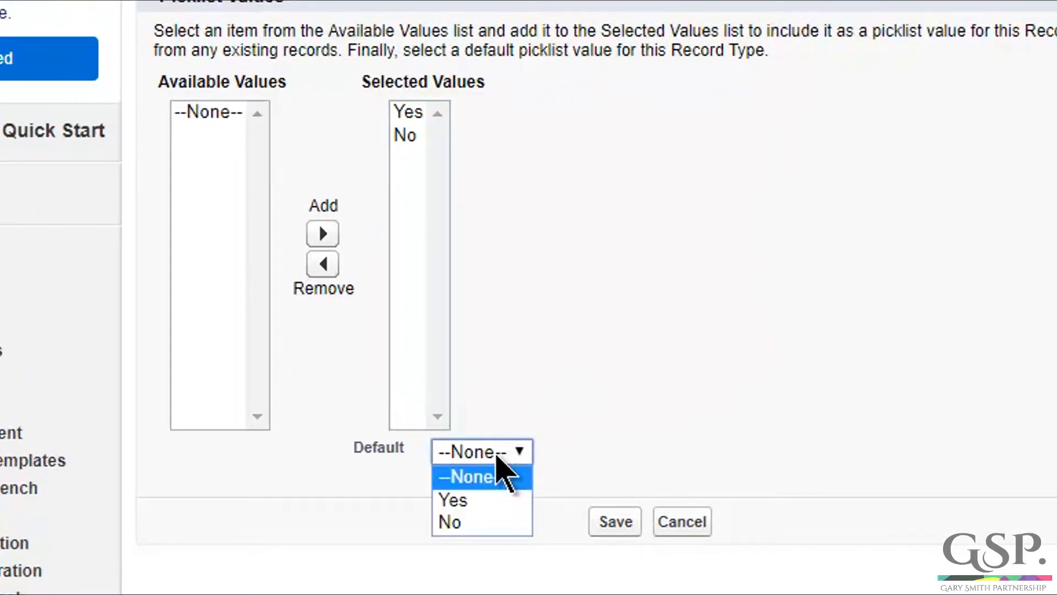
left_click(484, 525)
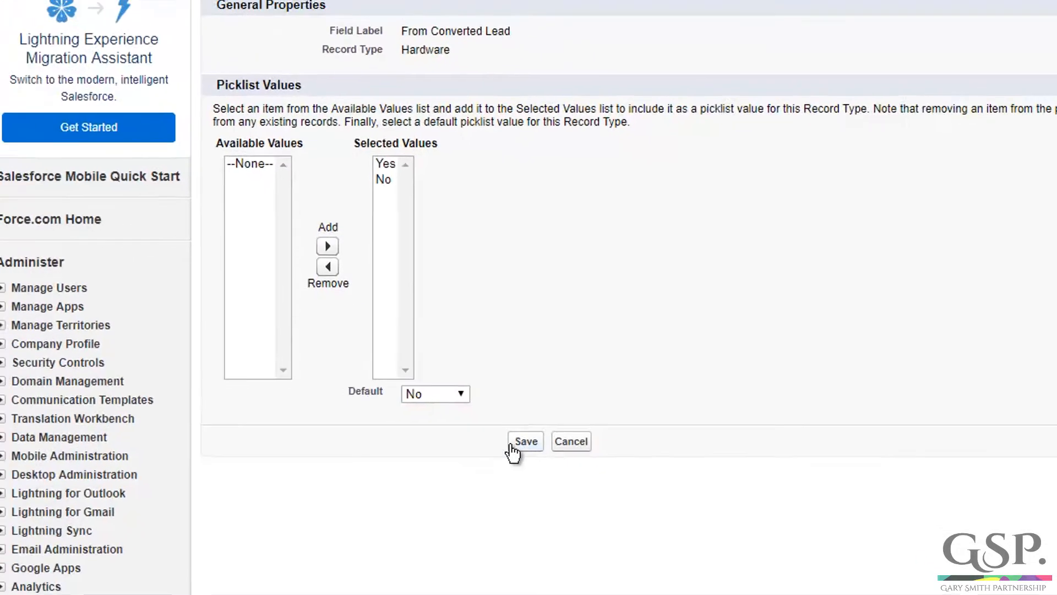
left_click(615, 521)
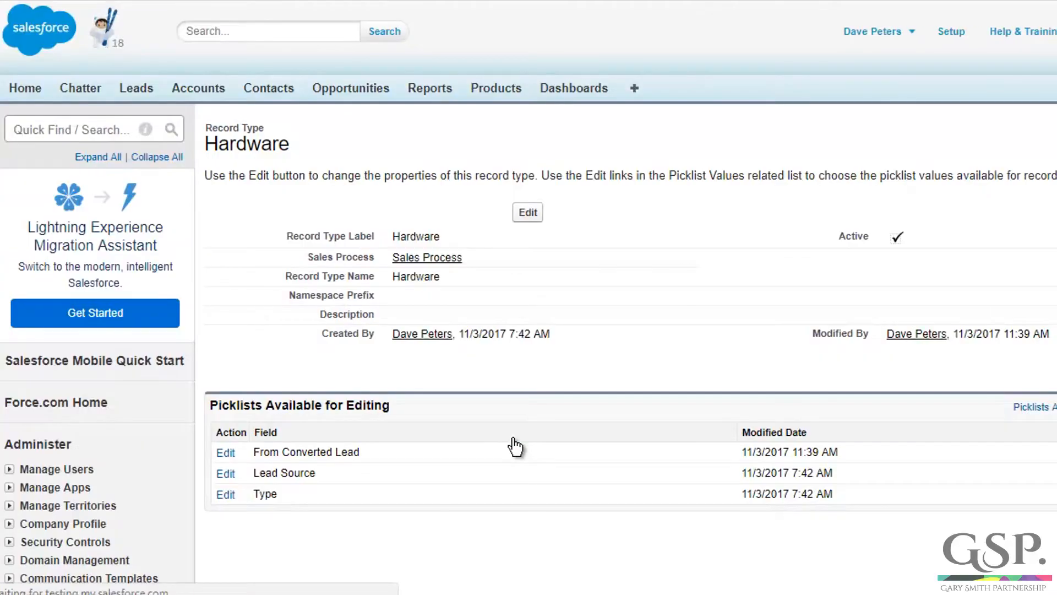
Open the From Converted Lead picklist for editing in the Software opportunity record type.
scroll(516, 447, "down", 10)
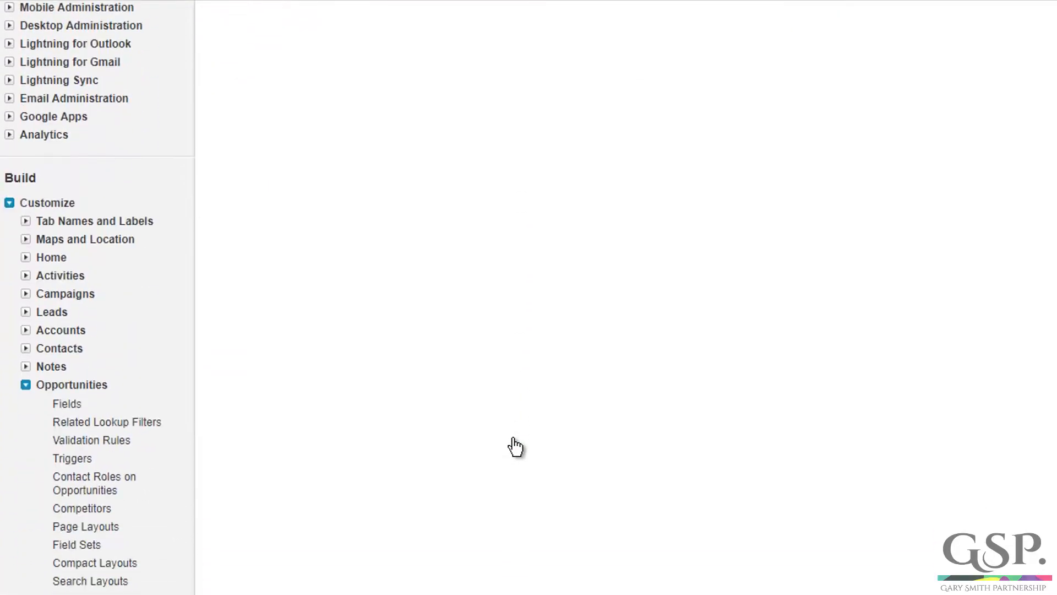
left_click(95, 462)
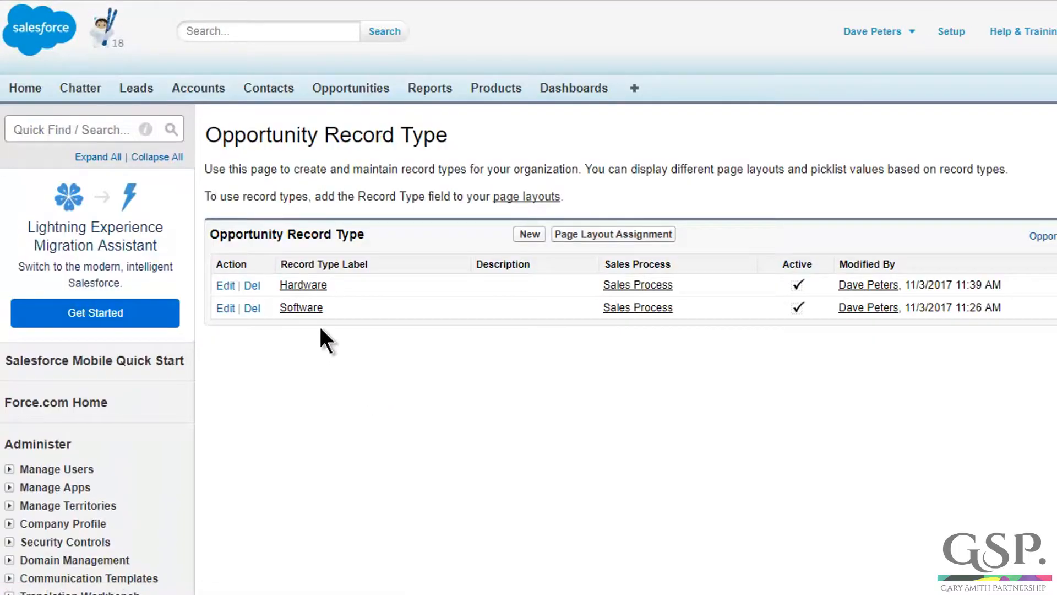
left_click(302, 308)
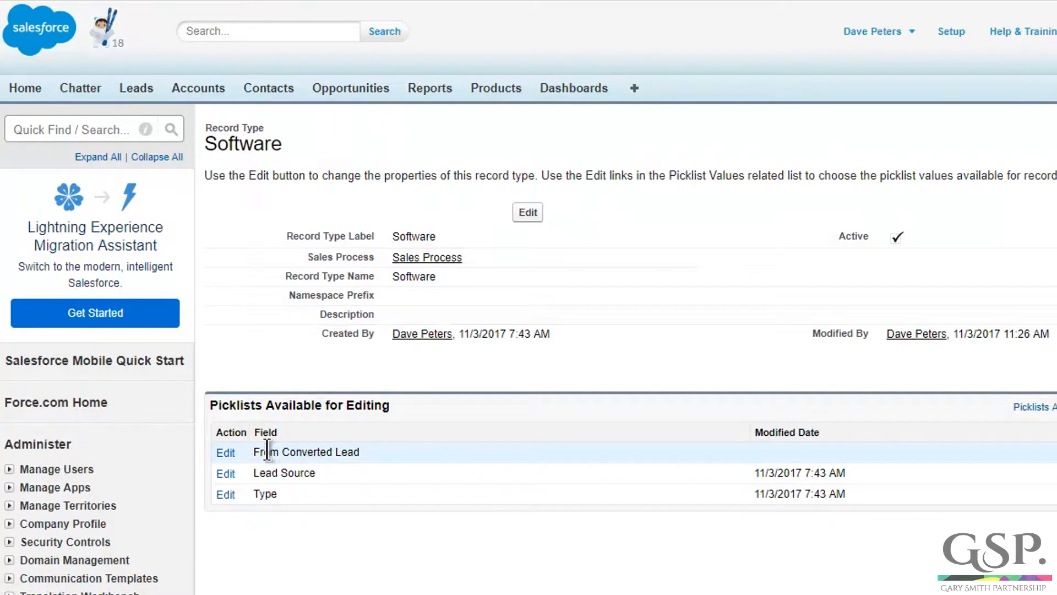
left_click(234, 455)
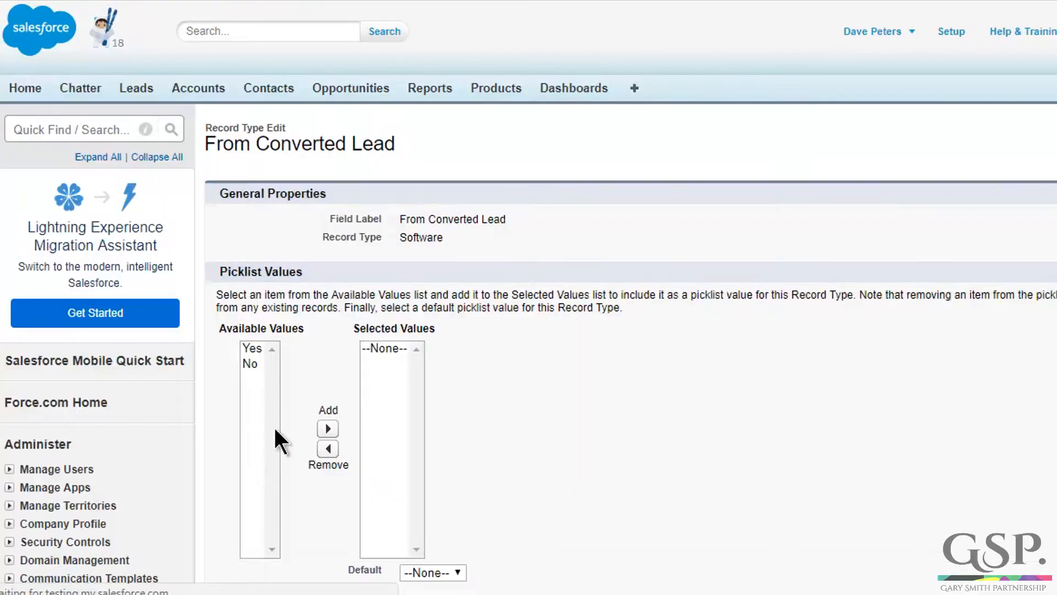
Add Yes and No to the Software picklist's selected values, set the default to No and save.
left_click(254, 352)
left_click(250, 363, "shift")
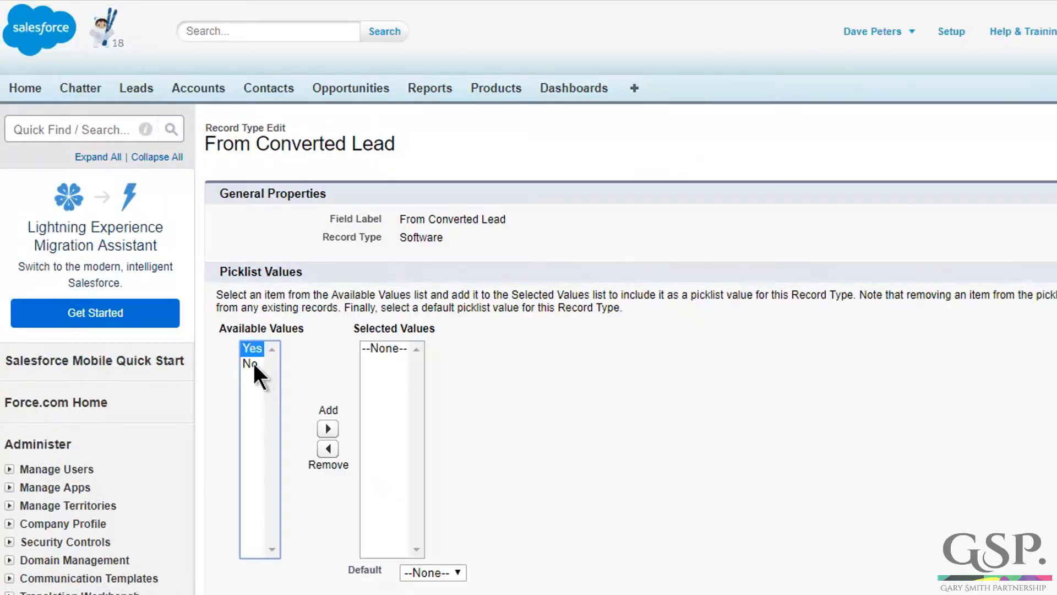
left_click(329, 428)
scroll(443, 407, "down", 3)
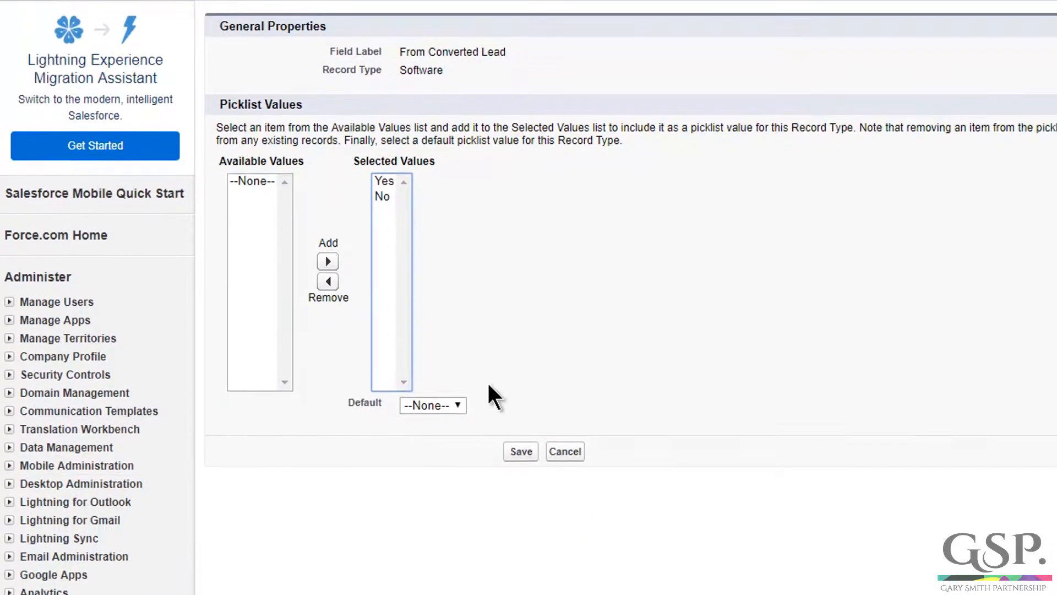
left_click(445, 387)
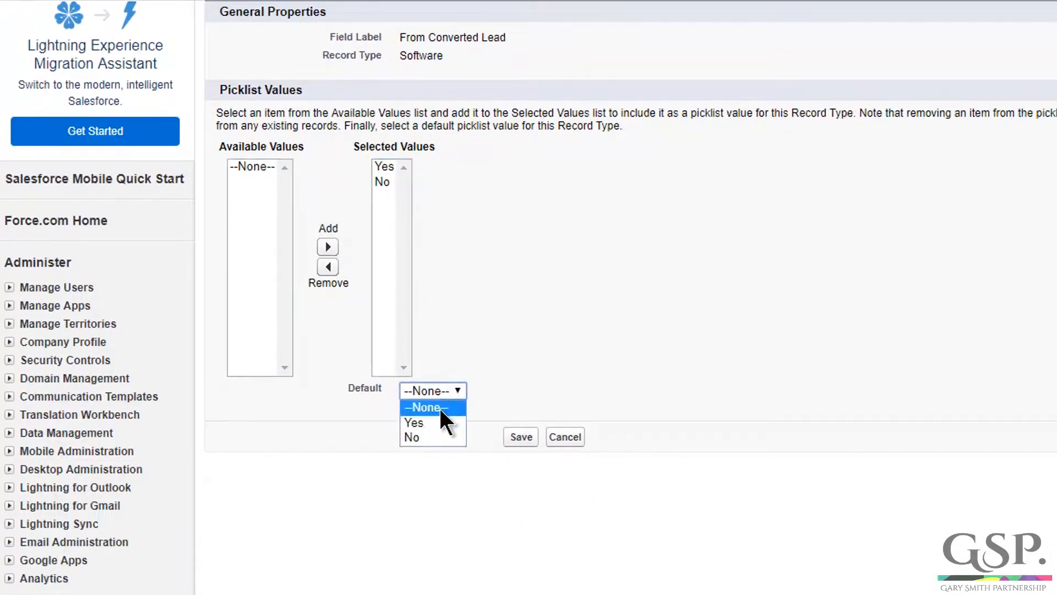
left_click(431, 437)
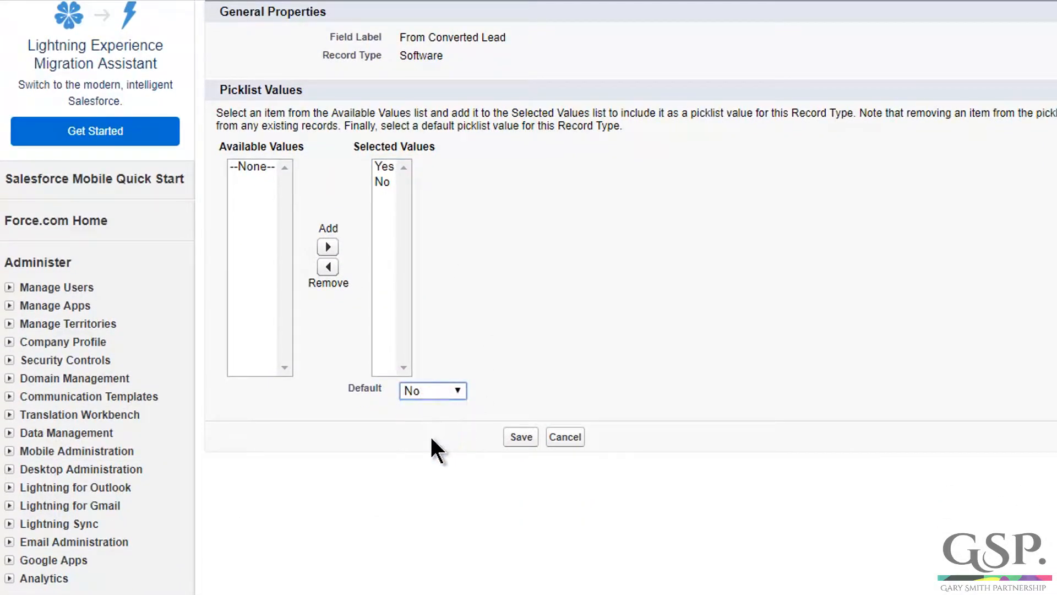
left_click(521, 439)
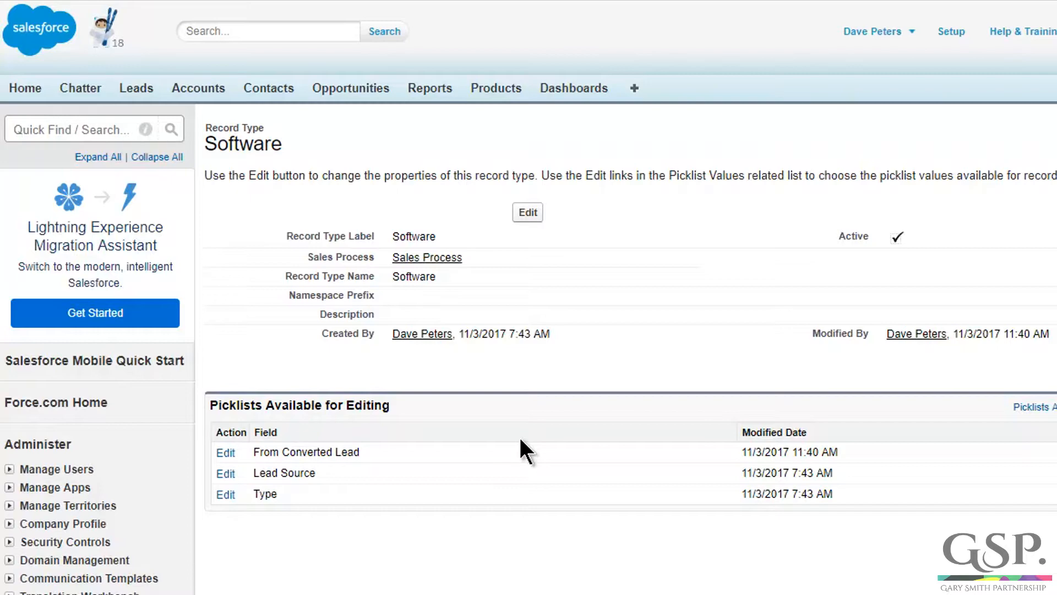
Go to the leads and display the Open Web Leads list view.
left_click(139, 88)
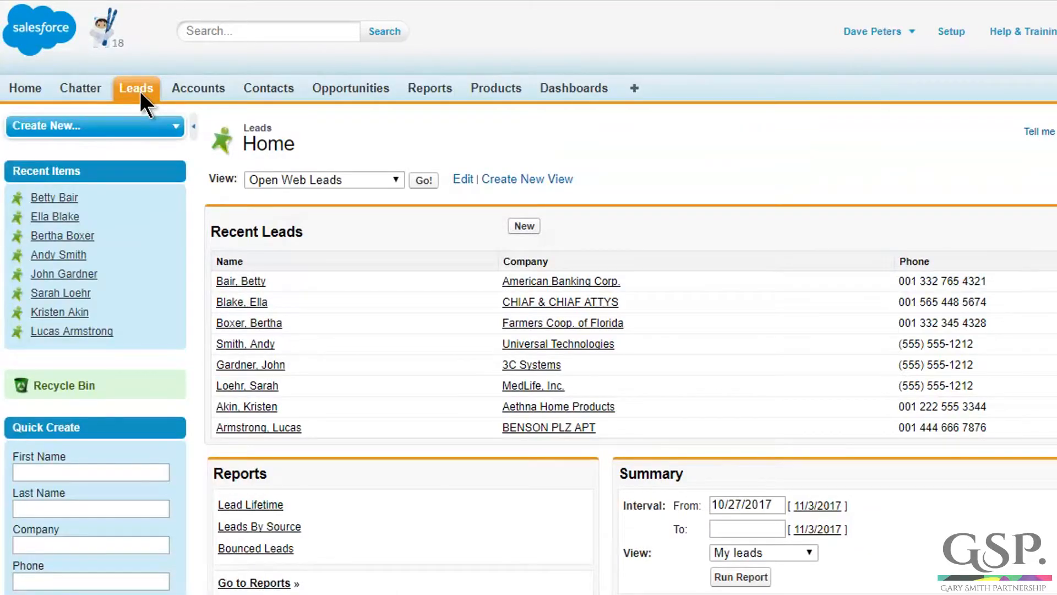
left_click(326, 180)
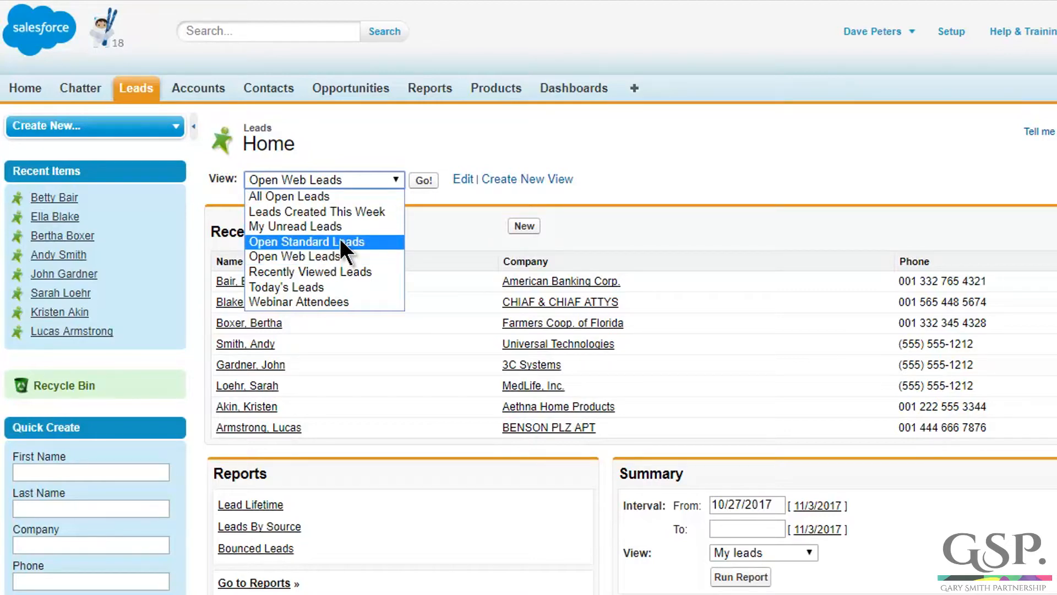
left_click(335, 255)
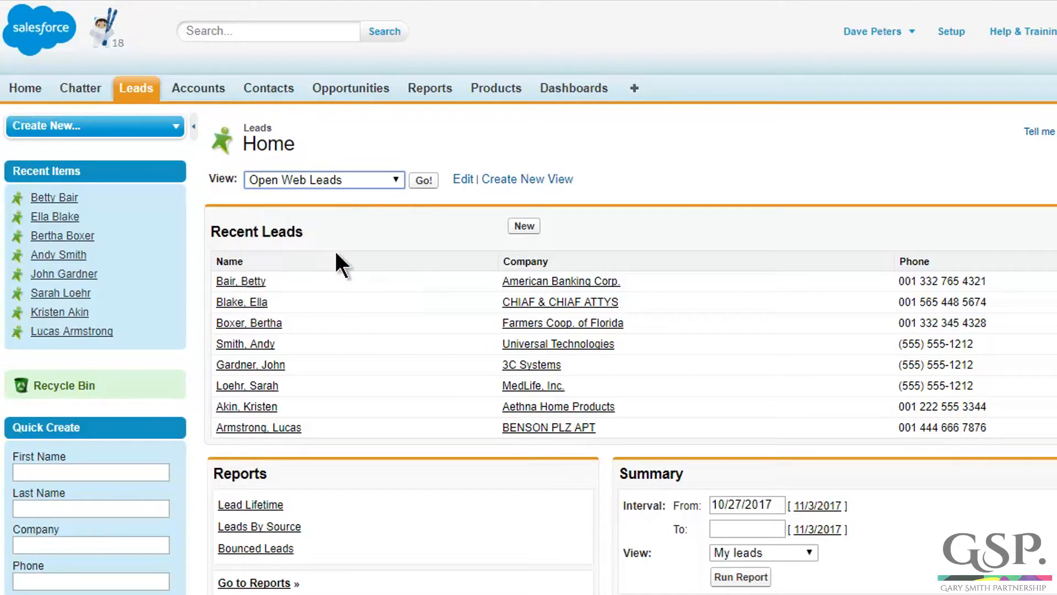
left_click(419, 184)
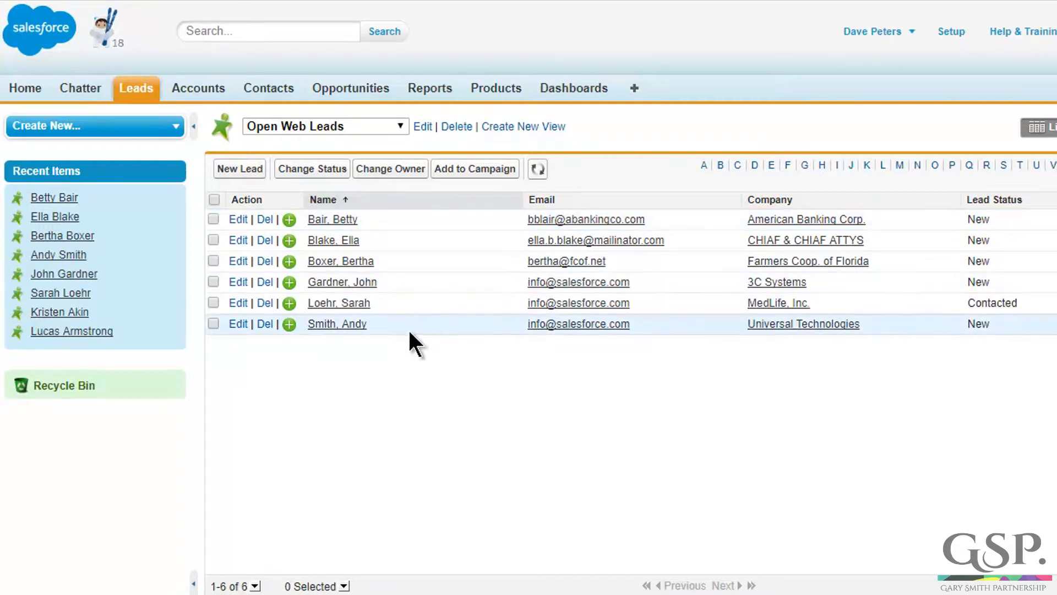
Edit the Open Web Leads view and add Opp From Converted Lead to its displayed fields.
left_click(424, 127)
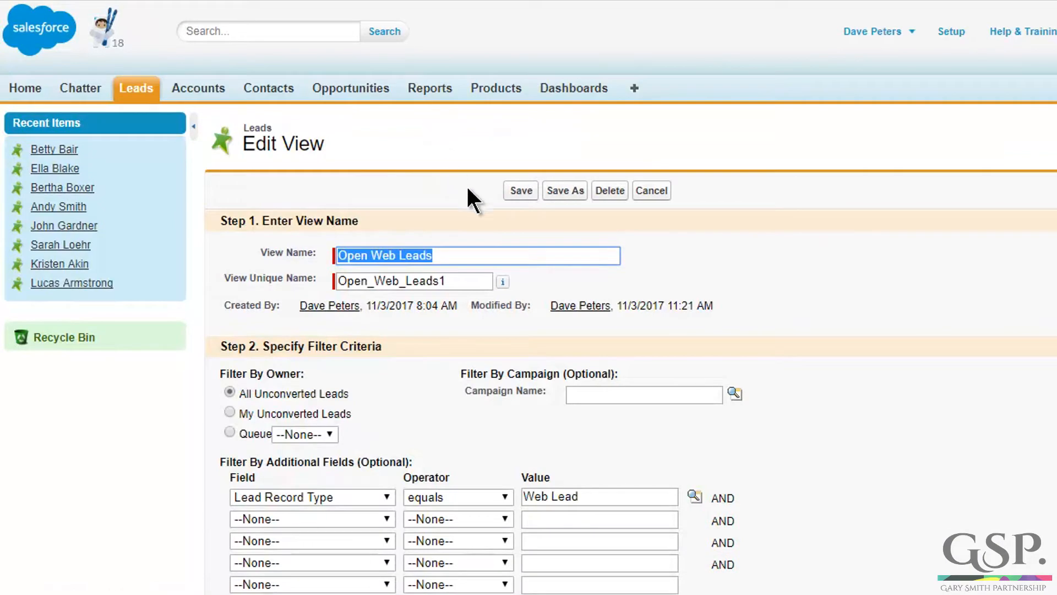
scroll(467, 197, "down", 8)
scroll(486, 239, "down", 1)
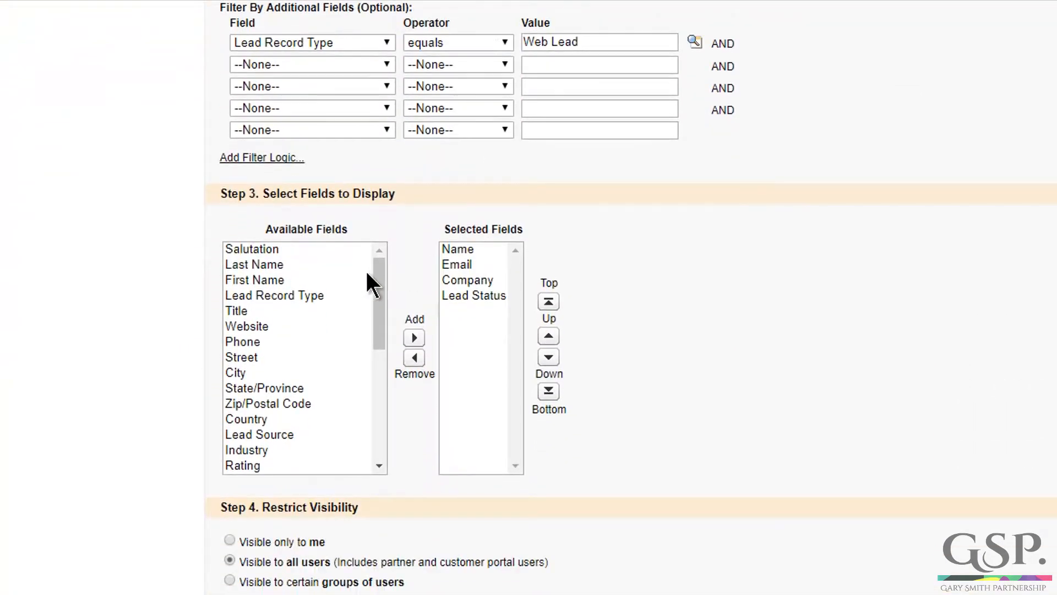
left_click_drag(376, 270, 408, 394)
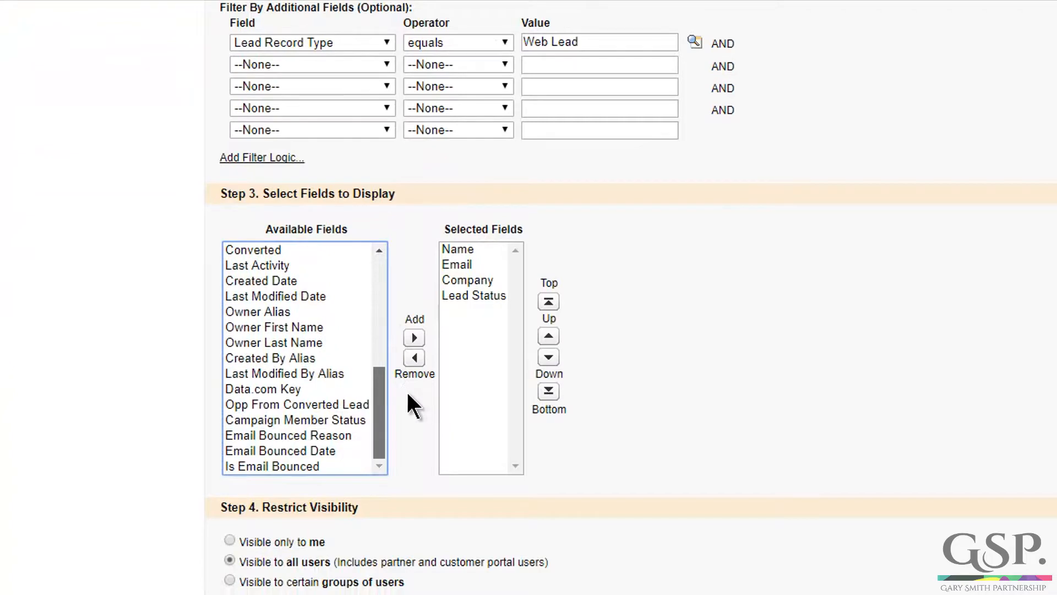
left_click(342, 404)
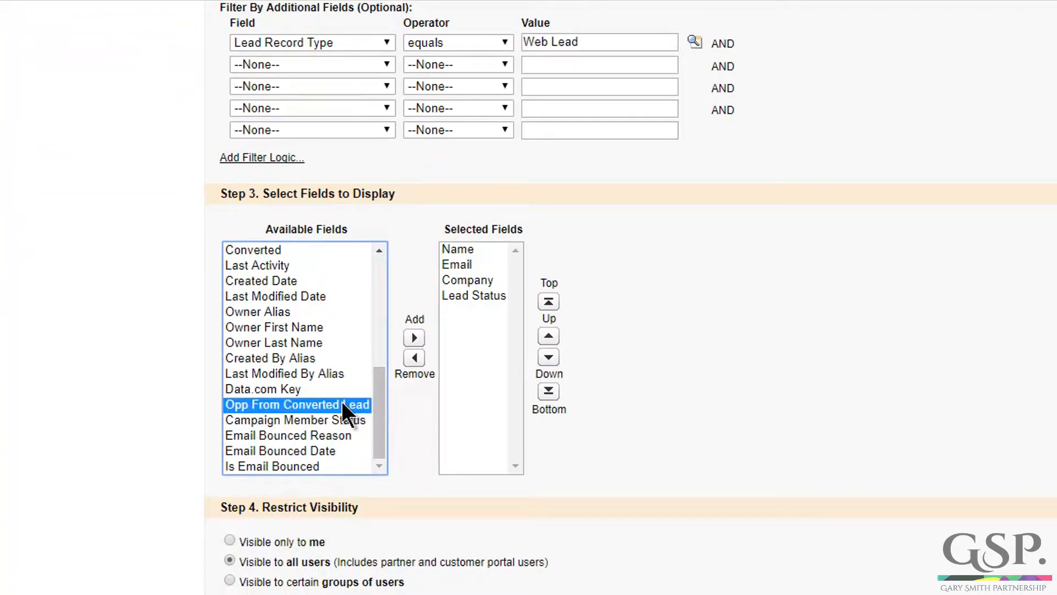
left_click(415, 338)
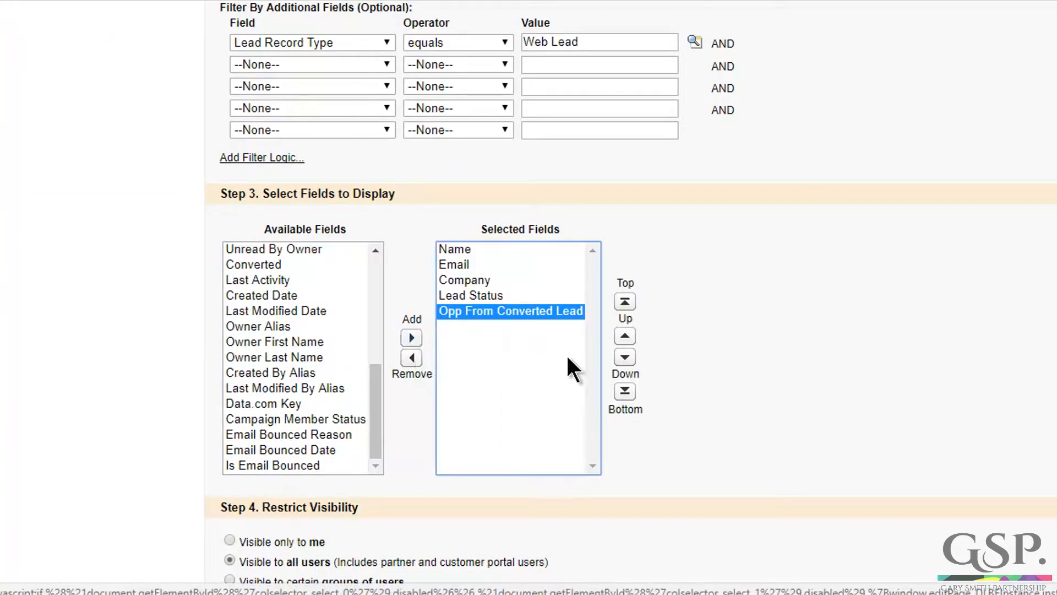
Move Opp From Converted Lead up to directly after Name in the displayed fields and save the view.
left_click(628, 339)
left_click(628, 340)
left_click(628, 339)
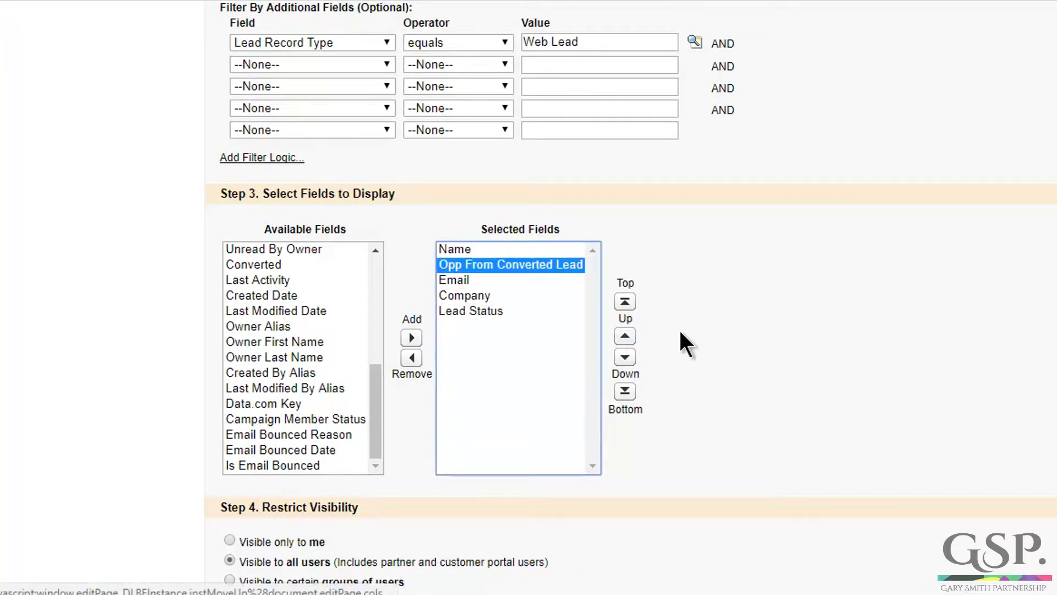
scroll(691, 330, "down", 3)
left_click(543, 513)
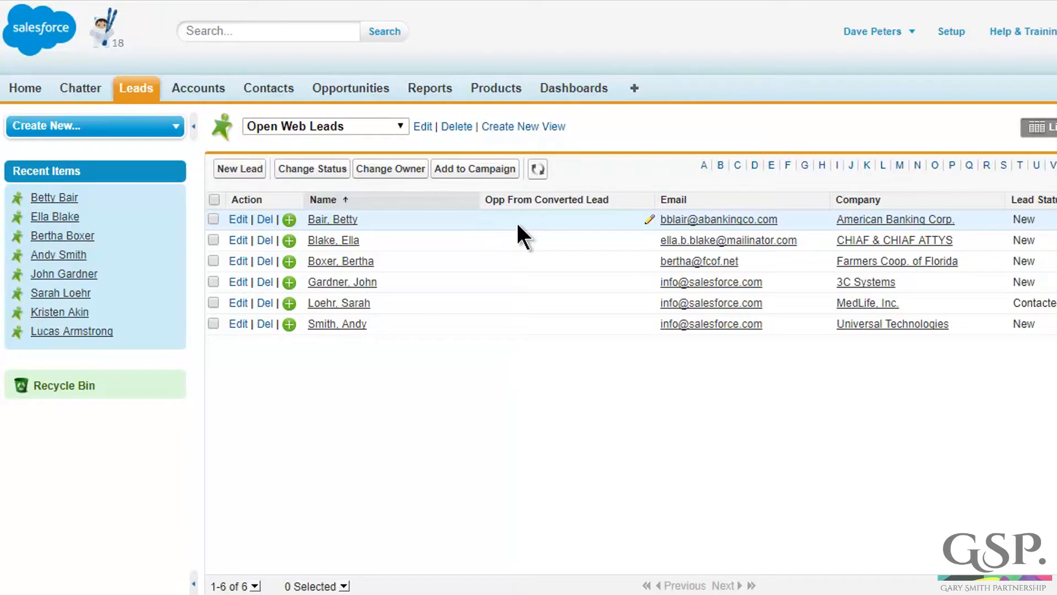
Set Opp From Converted Lead to Yes for all six leads in the Open Web Leads view, save and refresh the list.
left_click(214, 199)
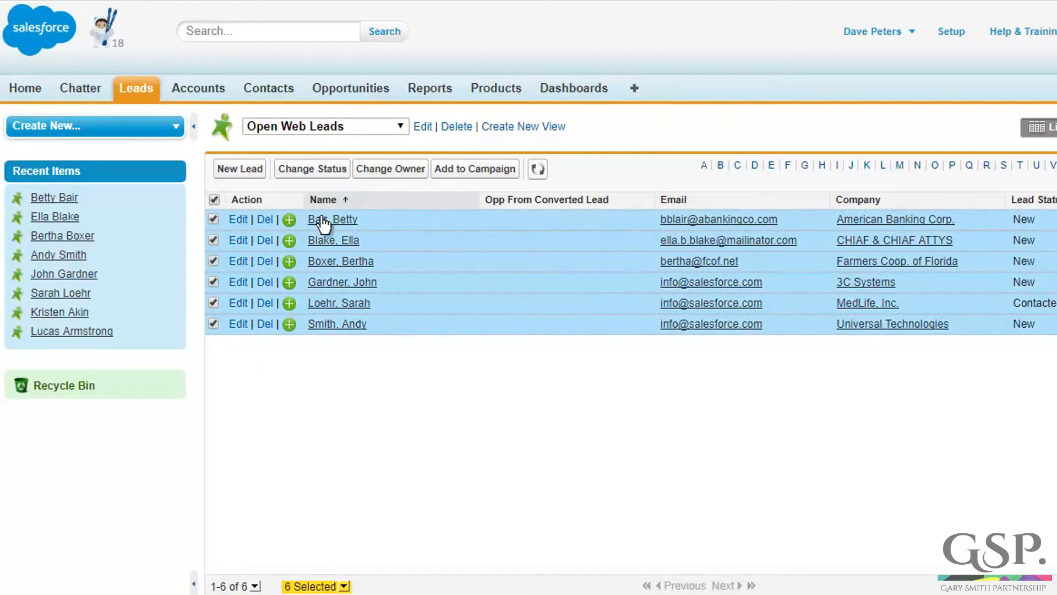
double_click(515, 223)
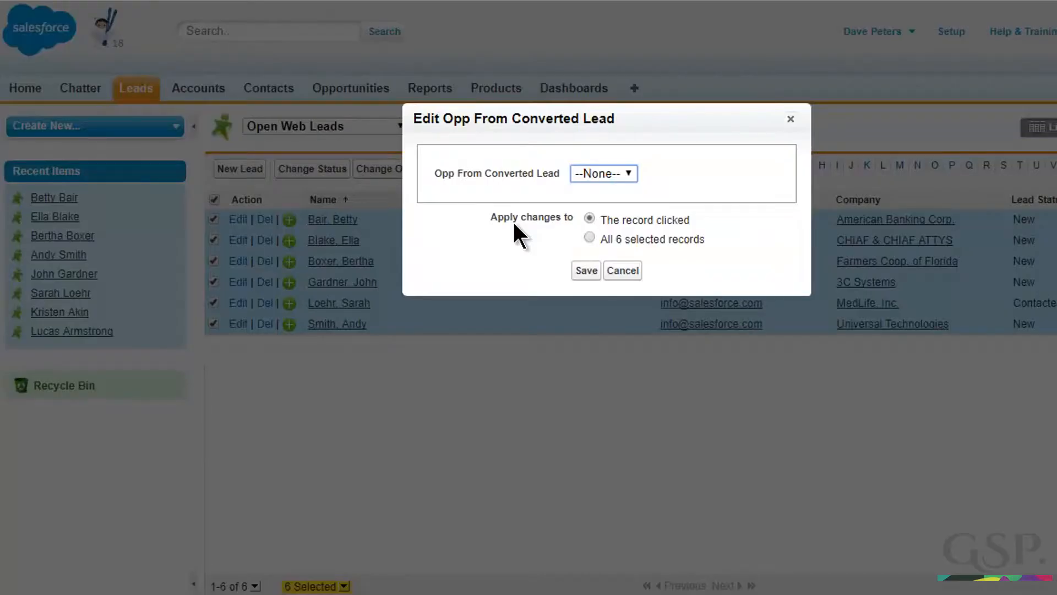
left_click(592, 173)
left_click(595, 204)
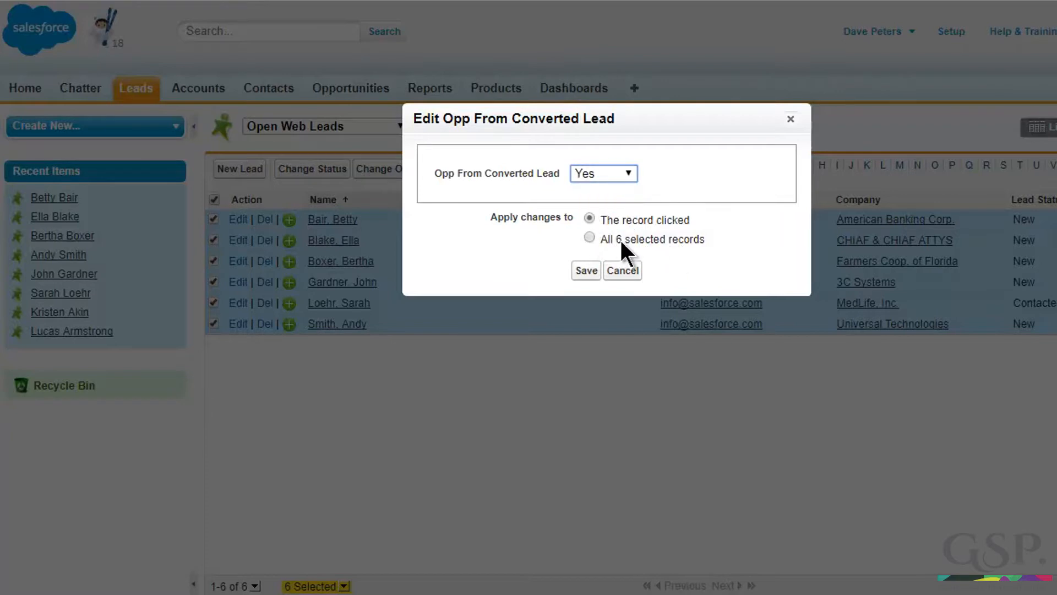
left_click(589, 237)
left_click(587, 270)
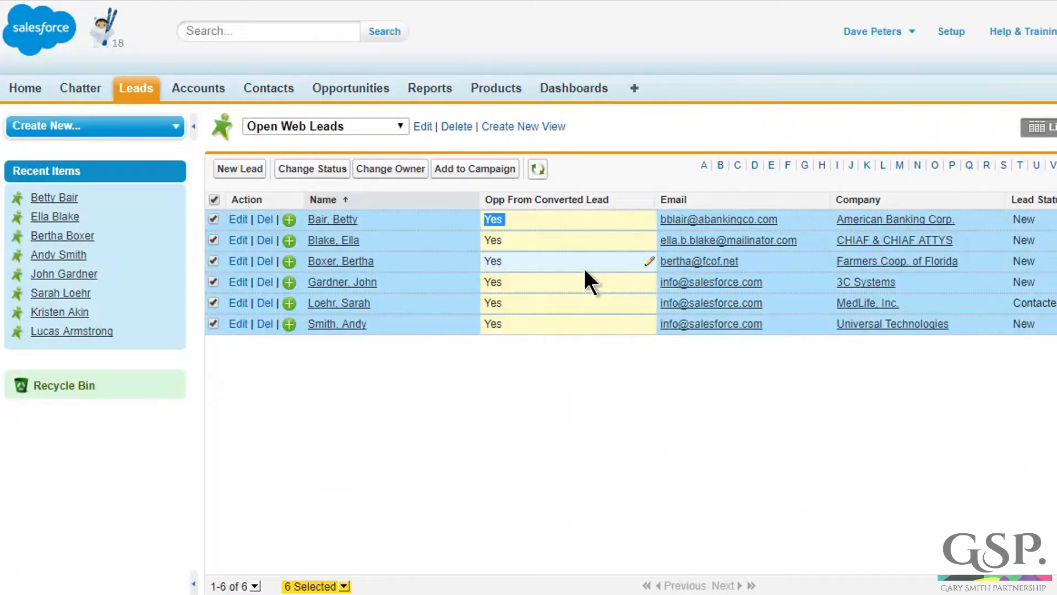
left_click(541, 171)
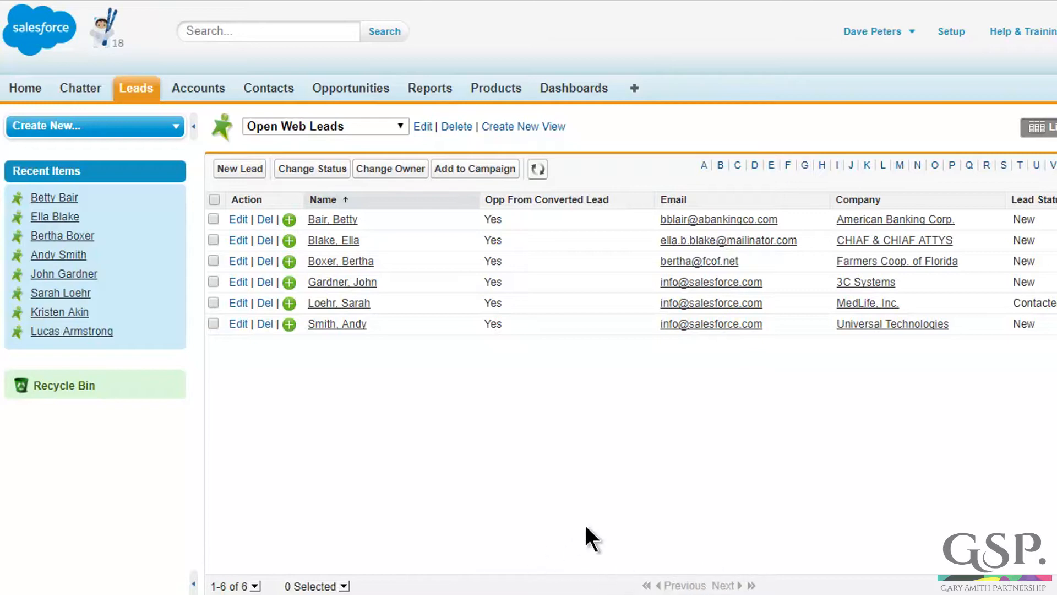
Switch to the Open Standard Leads view, add Opp From Converted Lead to its displayed fields and save the view.
left_click(303, 121)
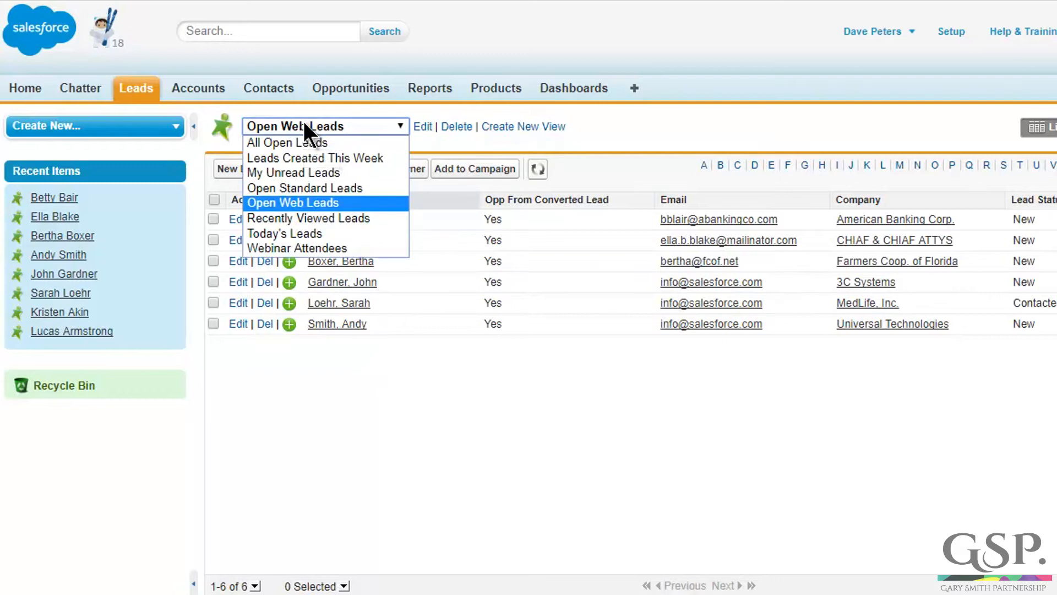
left_click(306, 188)
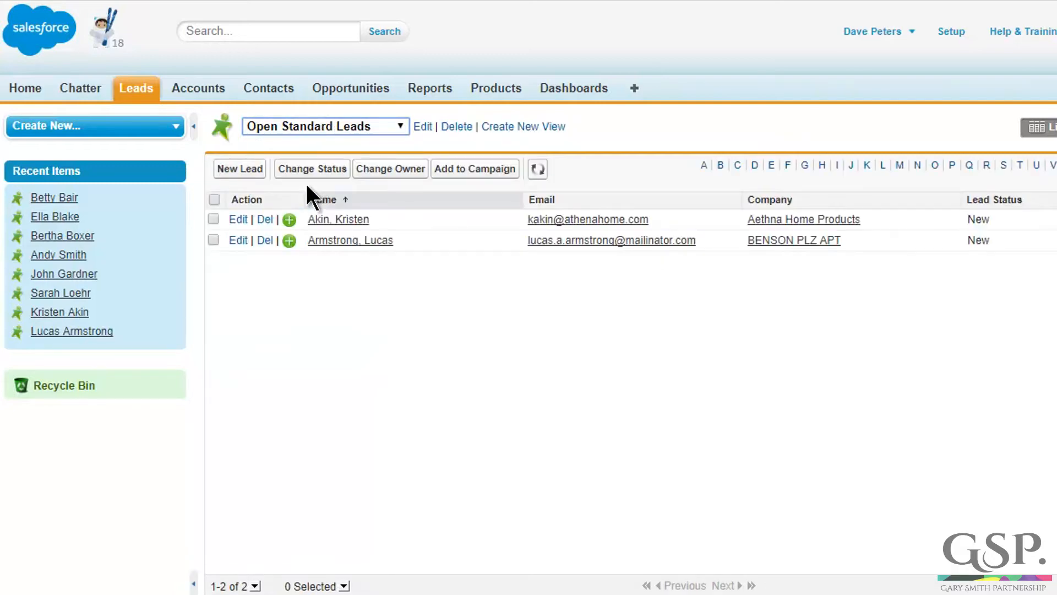
left_click(422, 128)
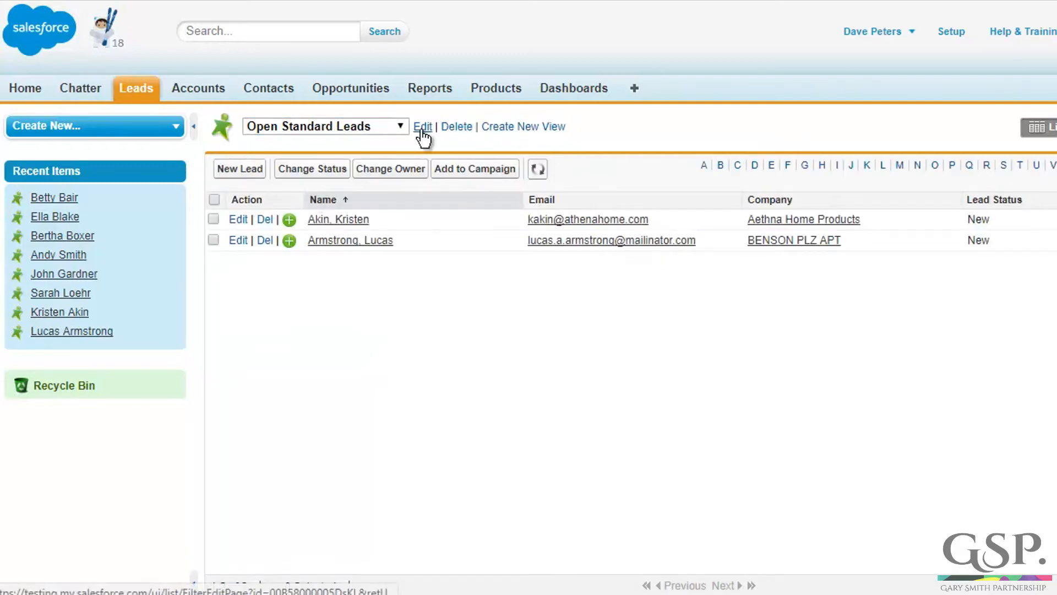
scroll(472, 239, "down", 8)
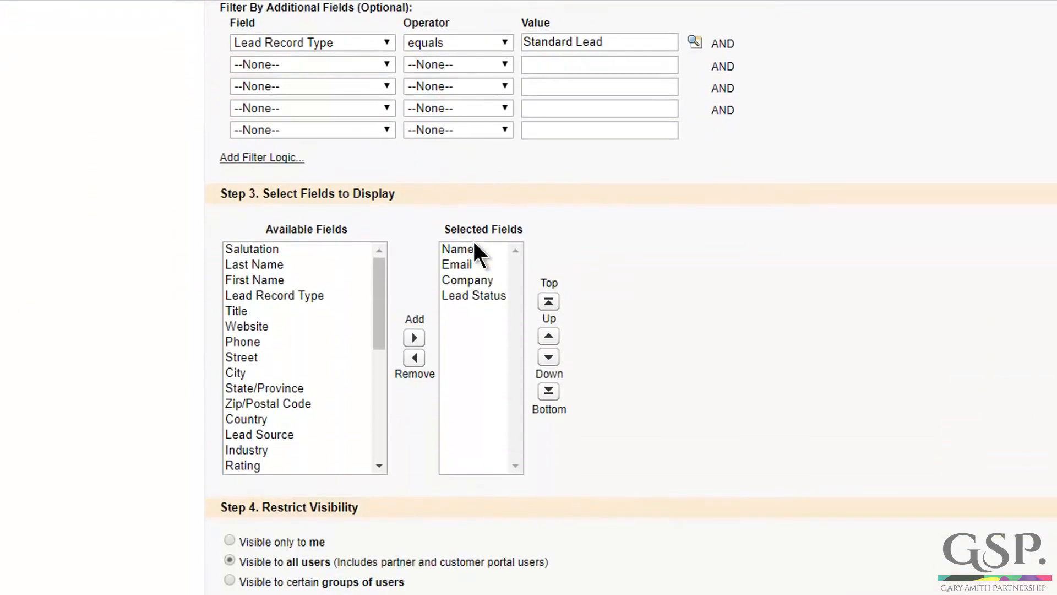
left_click_drag(380, 266, 393, 393)
left_click(367, 404)
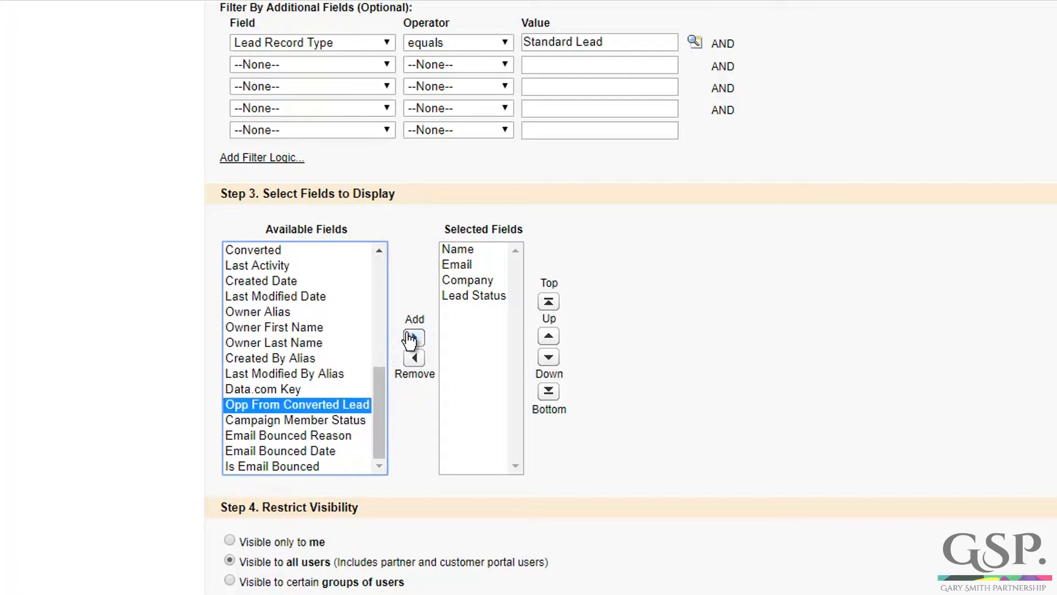
left_click(413, 338)
scroll(663, 288, "down", 3)
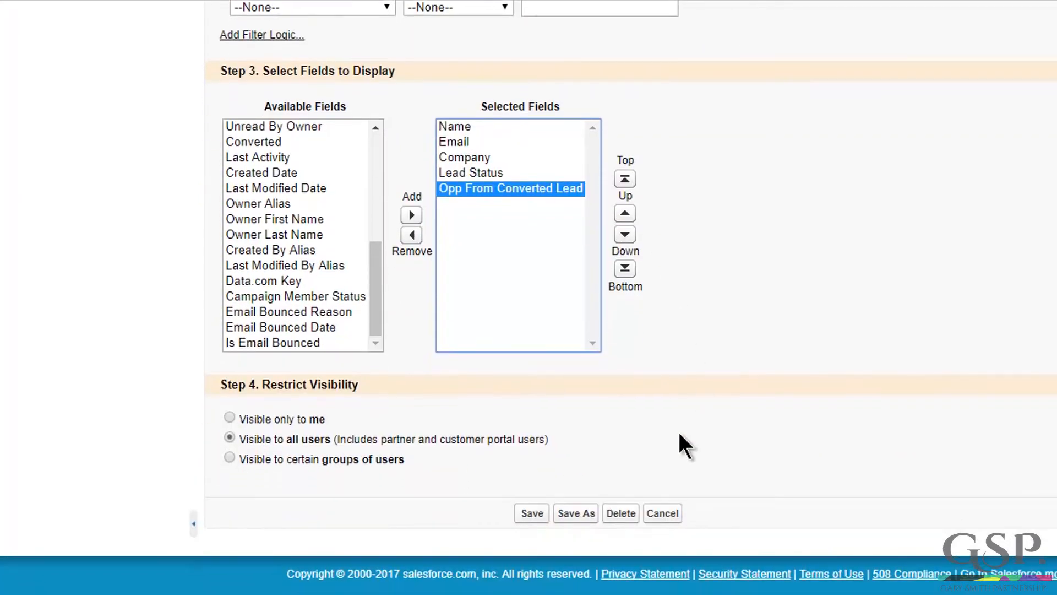
left_click(531, 515)
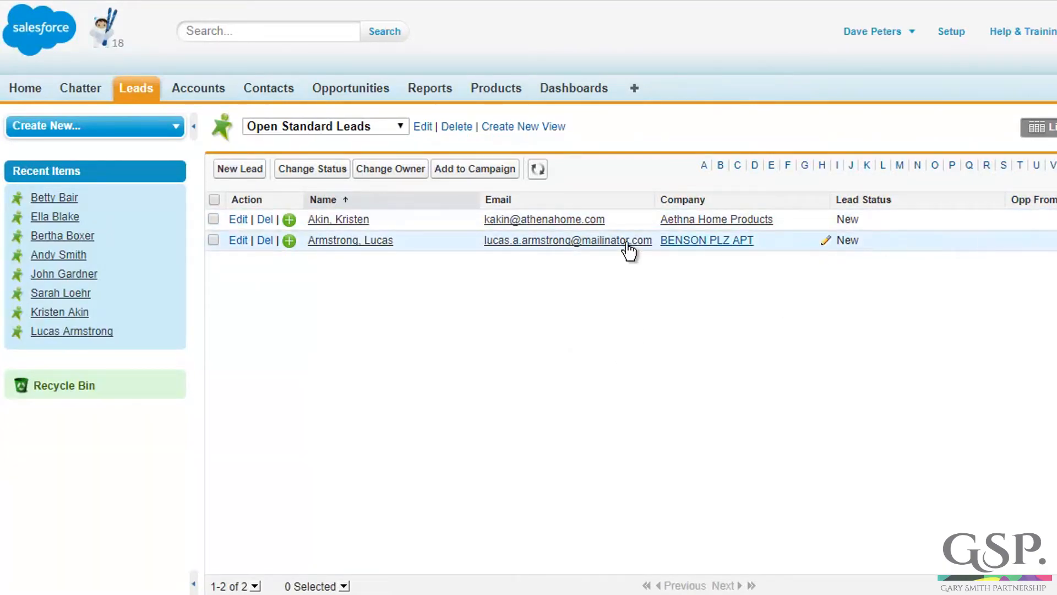
Set Opp From Converted Lead to Yes for both leads in the Open Standard Leads view, save and refresh the list.
left_click(214, 200)
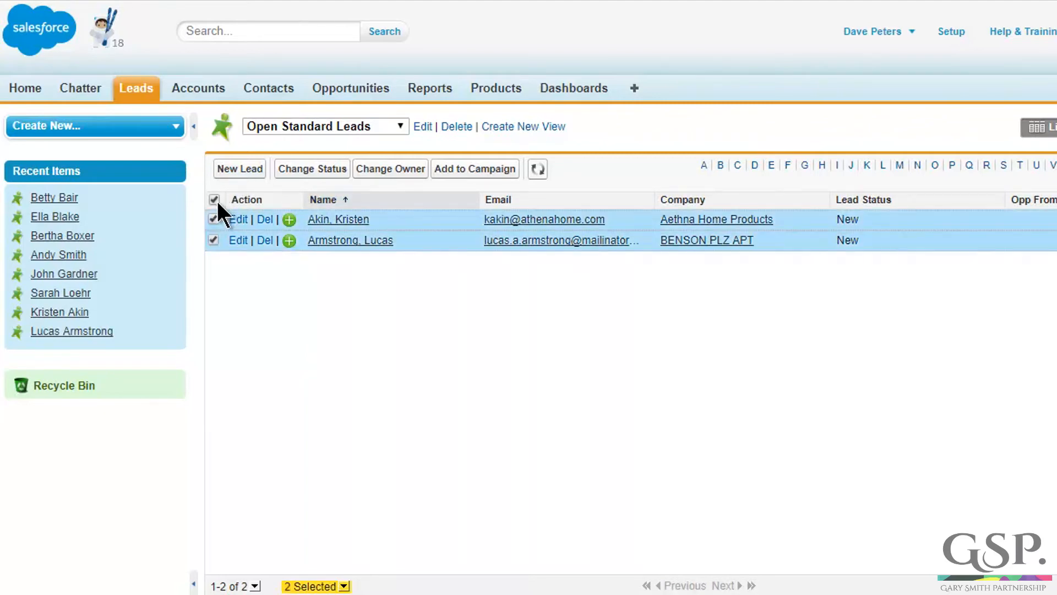
double_click(1051, 219)
left_click(619, 172)
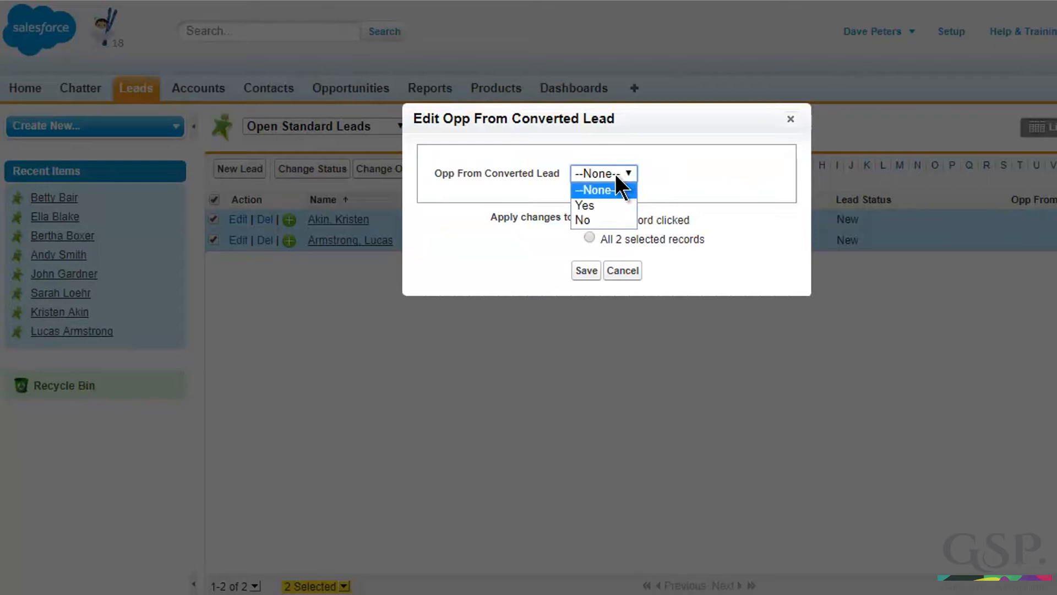
left_click(586, 206)
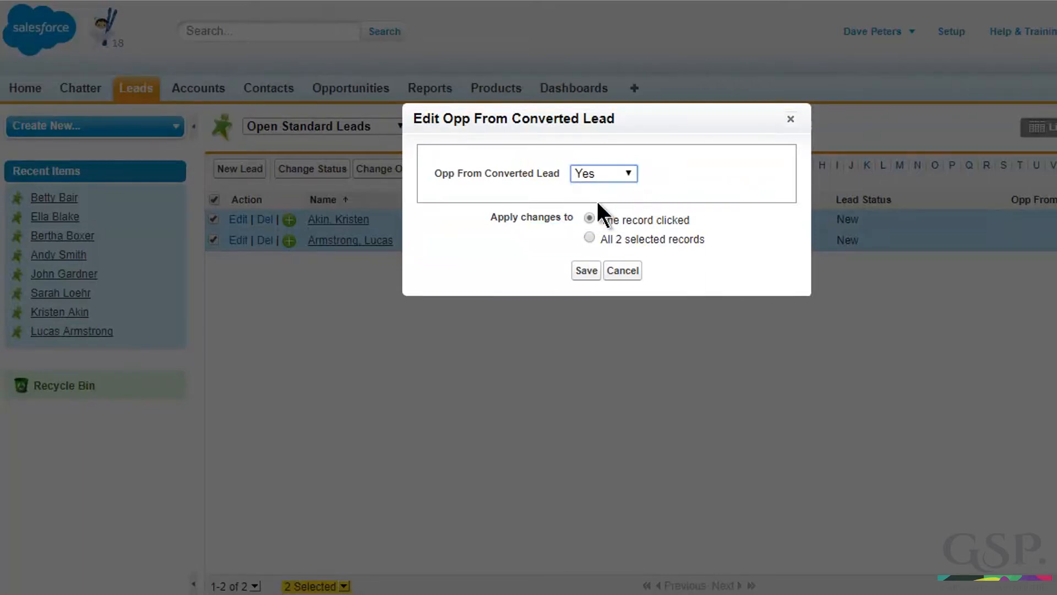
left_click(589, 237)
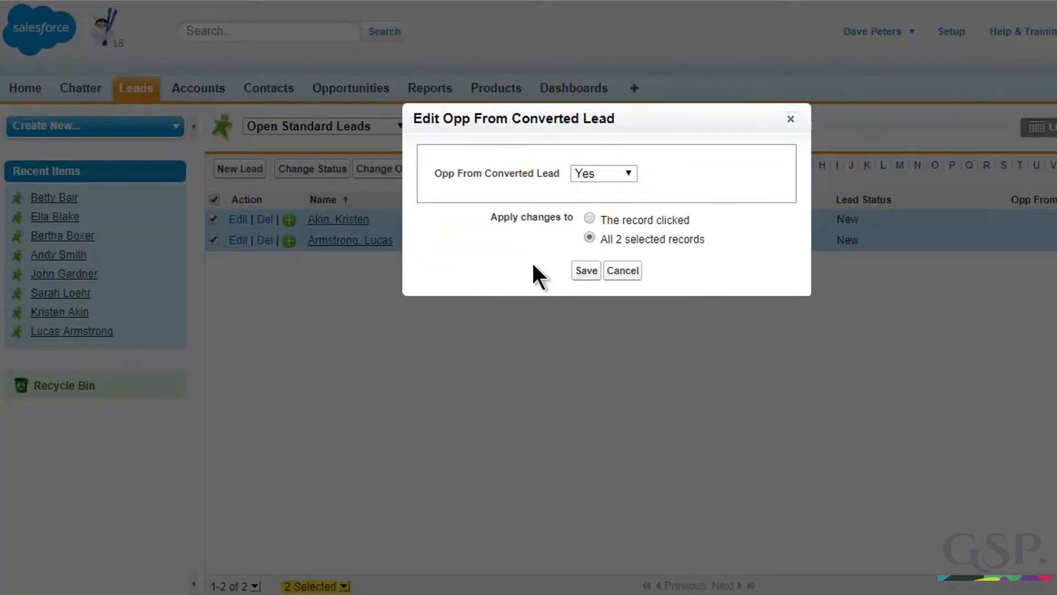
left_click(586, 271)
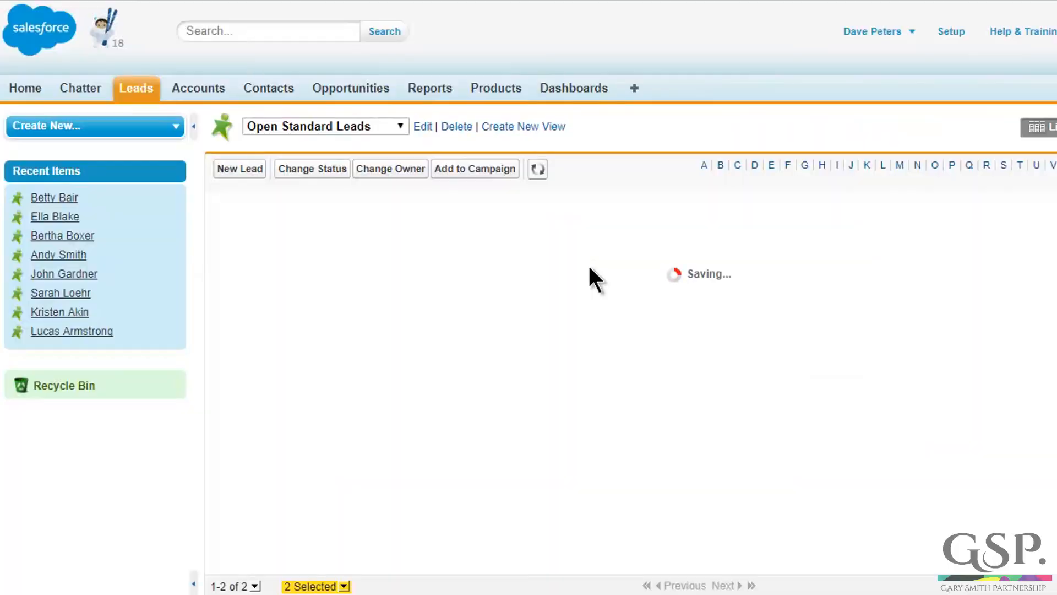
left_click(540, 170)
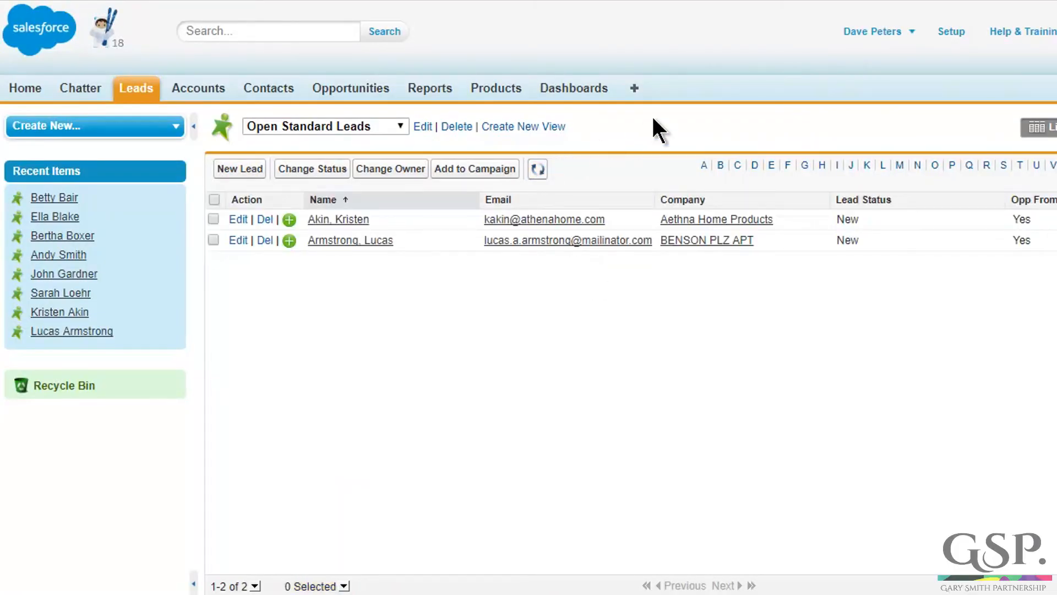